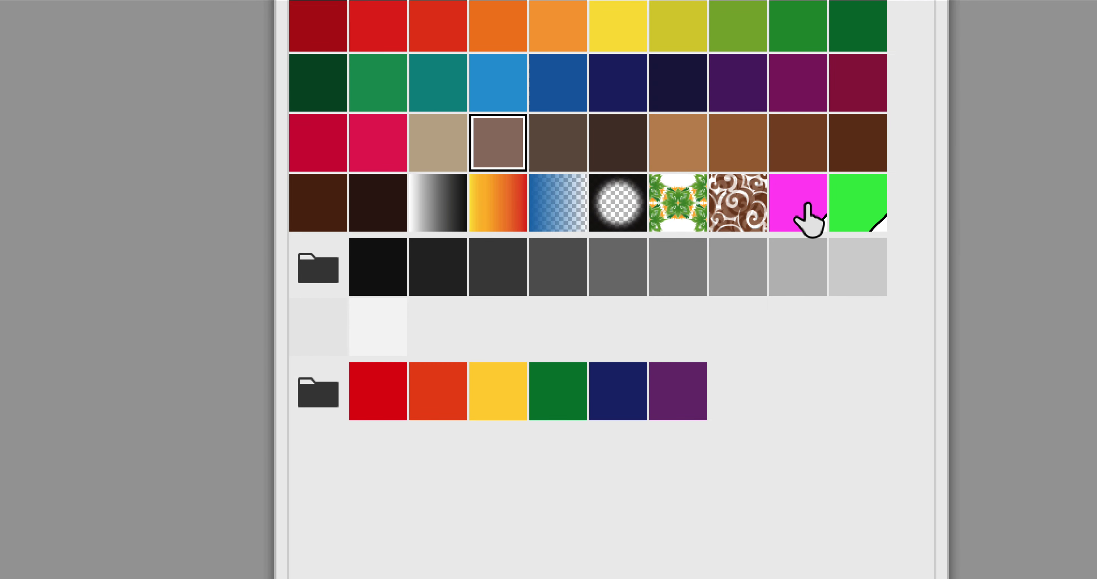
Create a new global RGB swatch from the pink swatch, adjusting its colour to blue 60A8FF
left_click(808, 219)
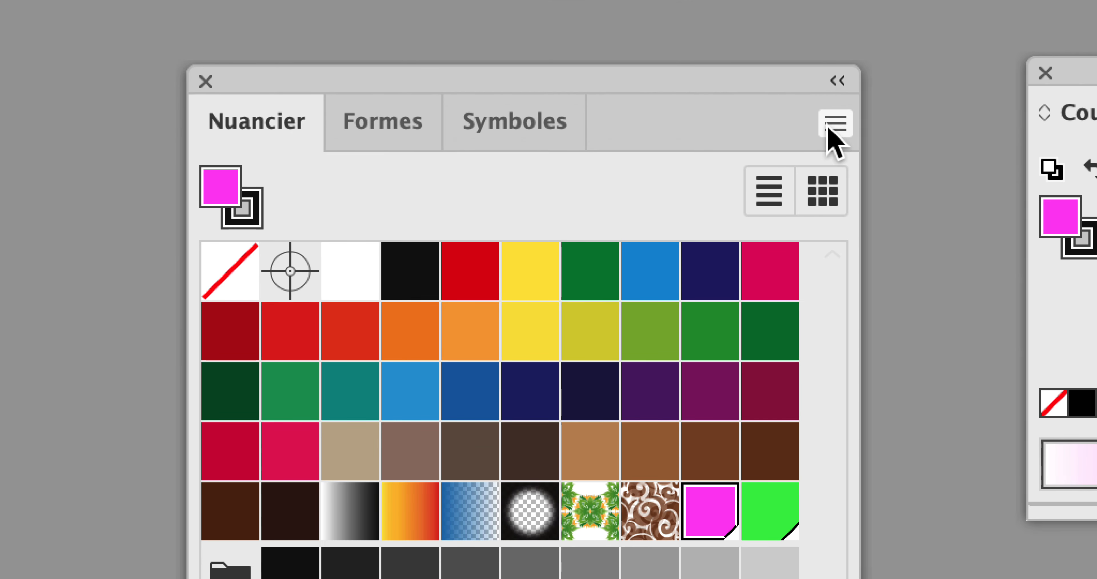
left_click(831, 123)
left_click(878, 134)
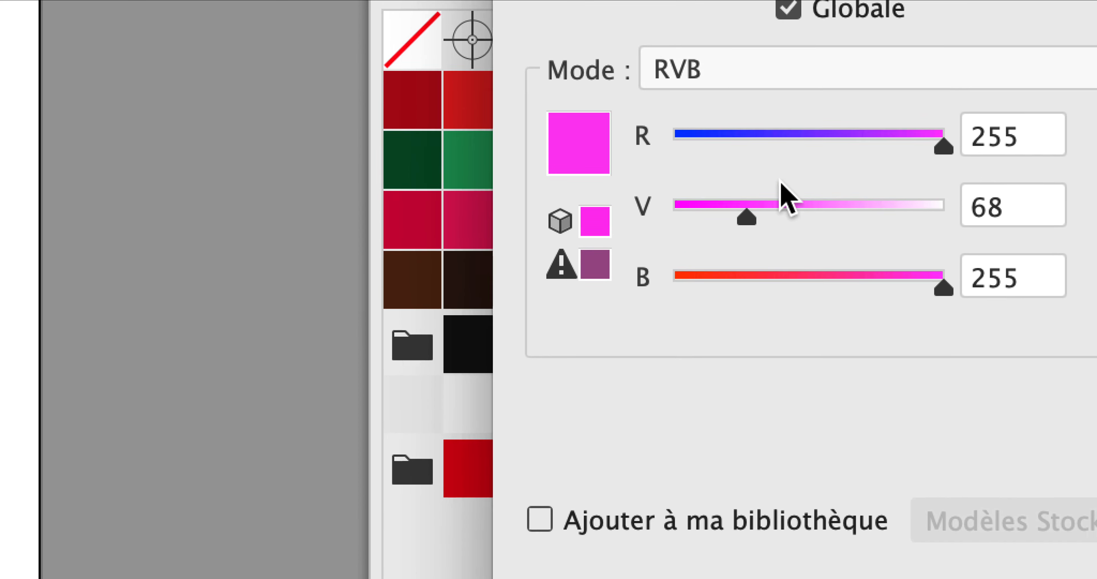
left_click(737, 220)
left_click_drag(805, 208, 850, 207)
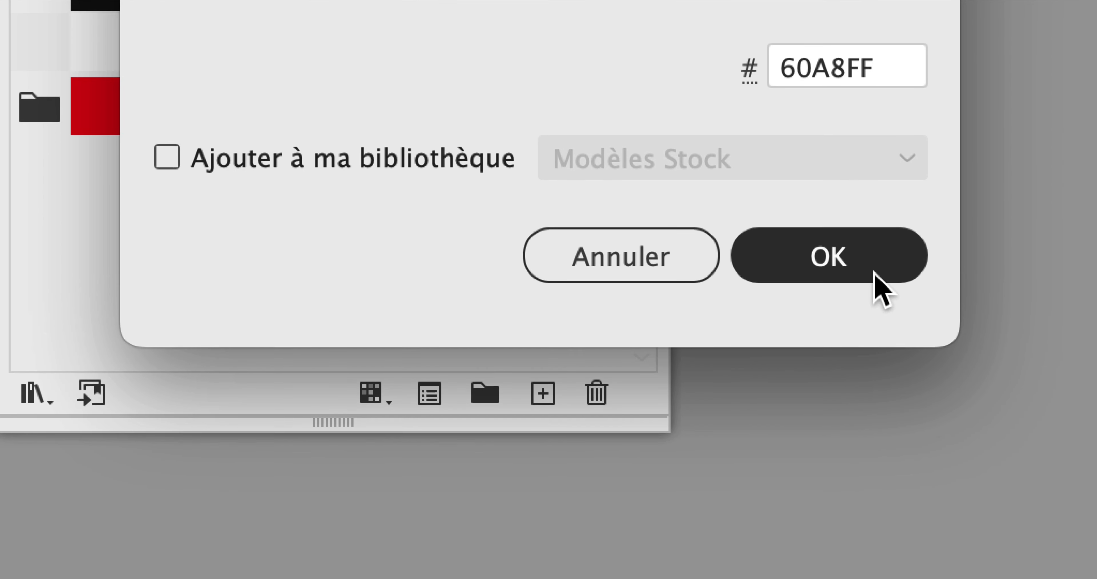
left_click(884, 283)
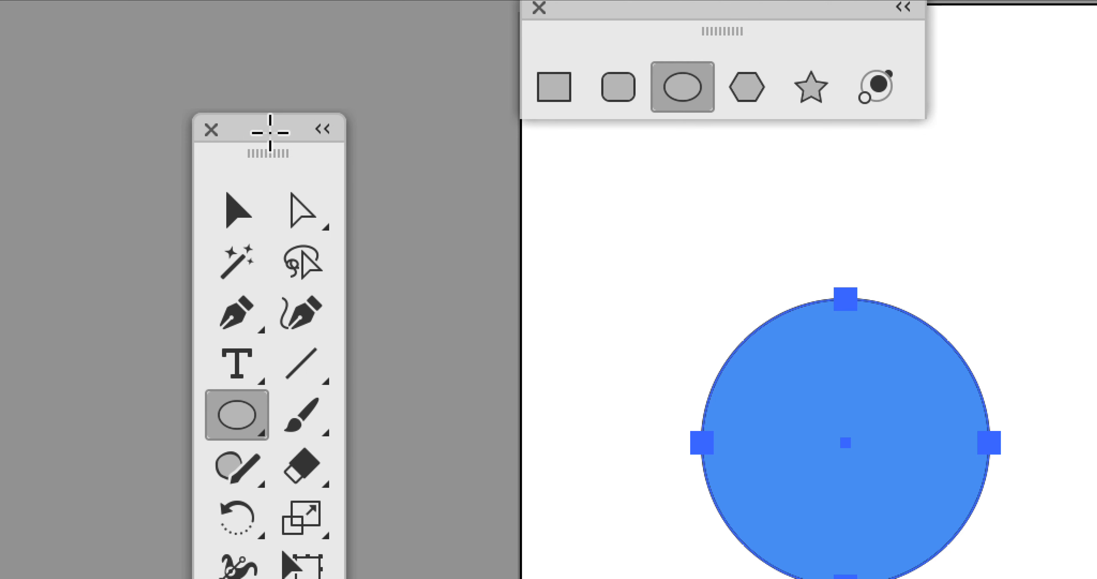
Duplicate the blue circle with the Selection tool so the copy overlaps the original horizontally, and select both circles
left_click(239, 214)
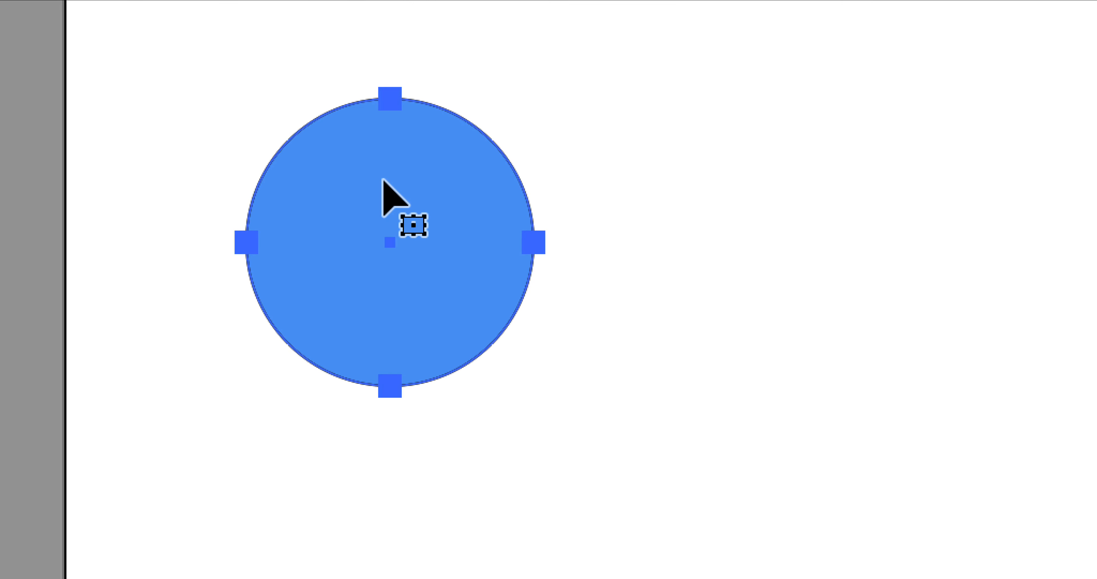
left_click_drag(352, 179, 389, 181)
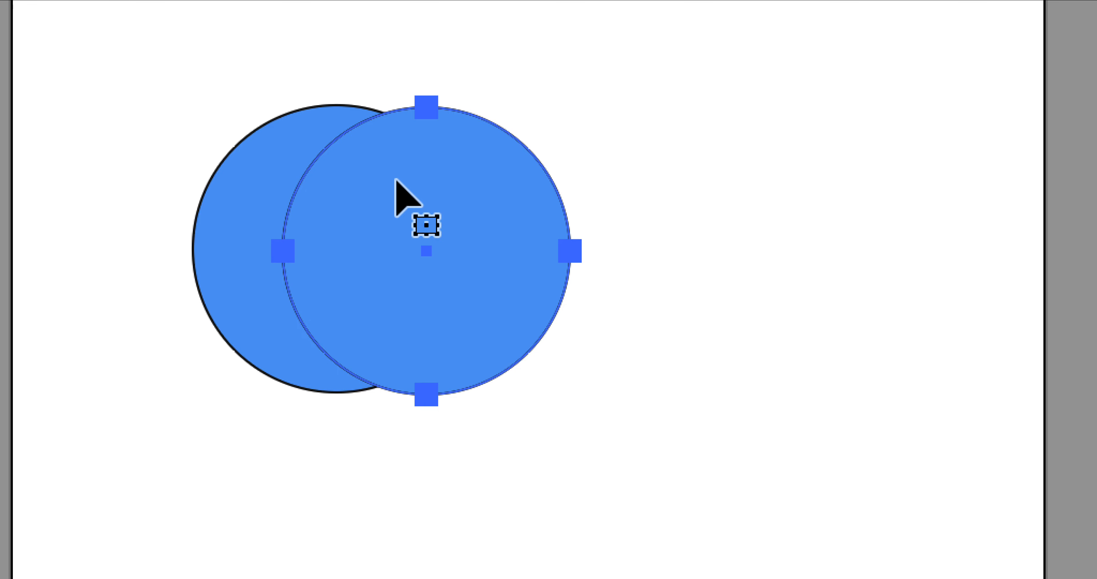
mouse_move(396, 180)
left_mouse_down()
mouse_move(480, 183)
mouse_move(379, 182)
mouse_move(398, 181)
left_mouse_up()
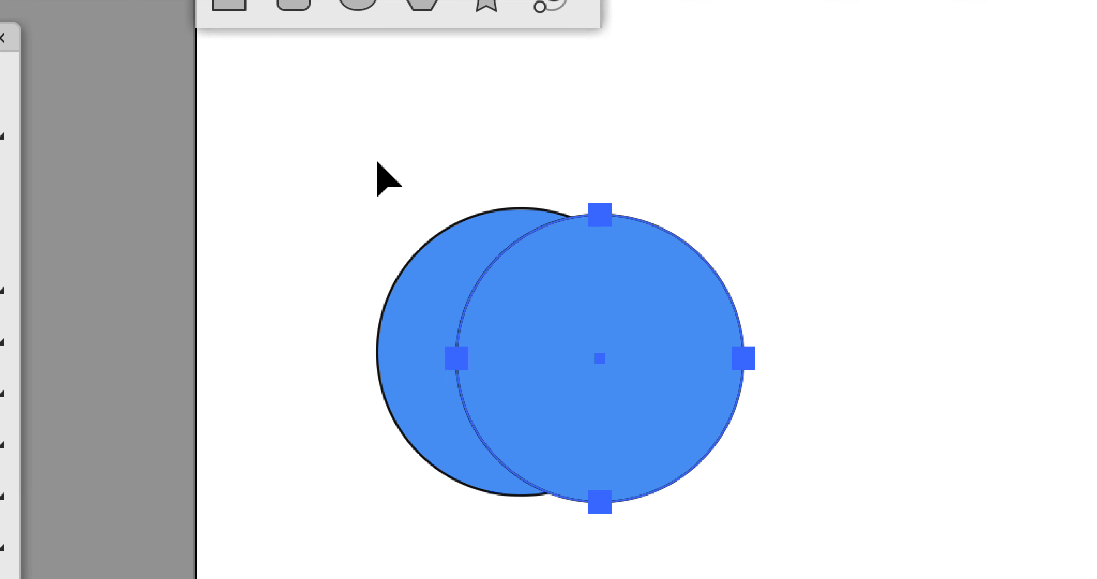
left_click_drag(396, 164, 543, 287)
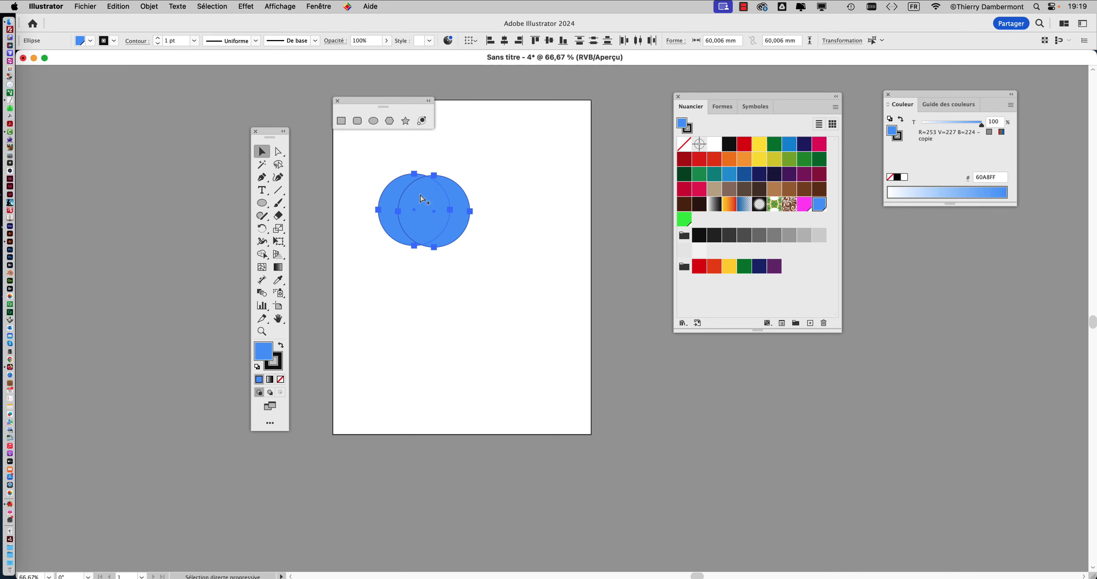
Move the toolbox and the shape tools bar off the artboard onto the grey area beside it
left_click_drag(282, 138, 134, 96)
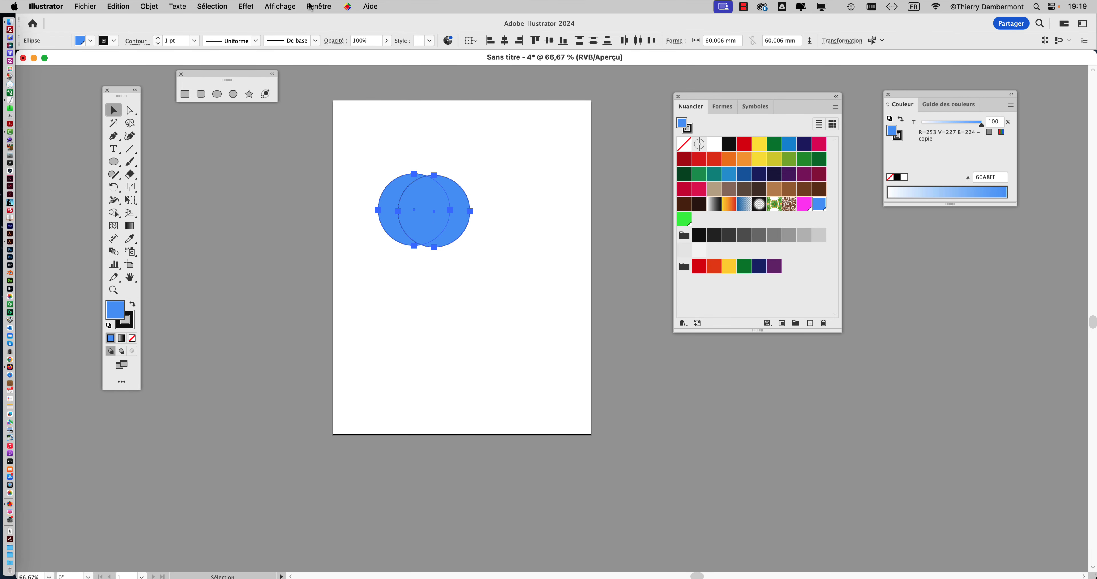
scroll(331, 72, "right", 3)
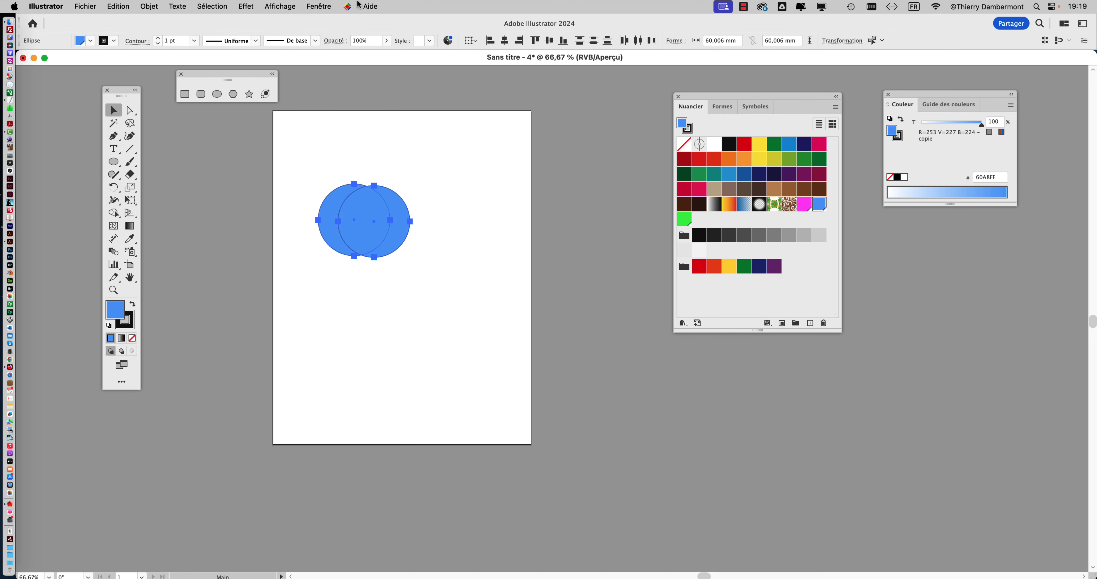
left_click(330, 7)
scroll(346, 193, "down", 3)
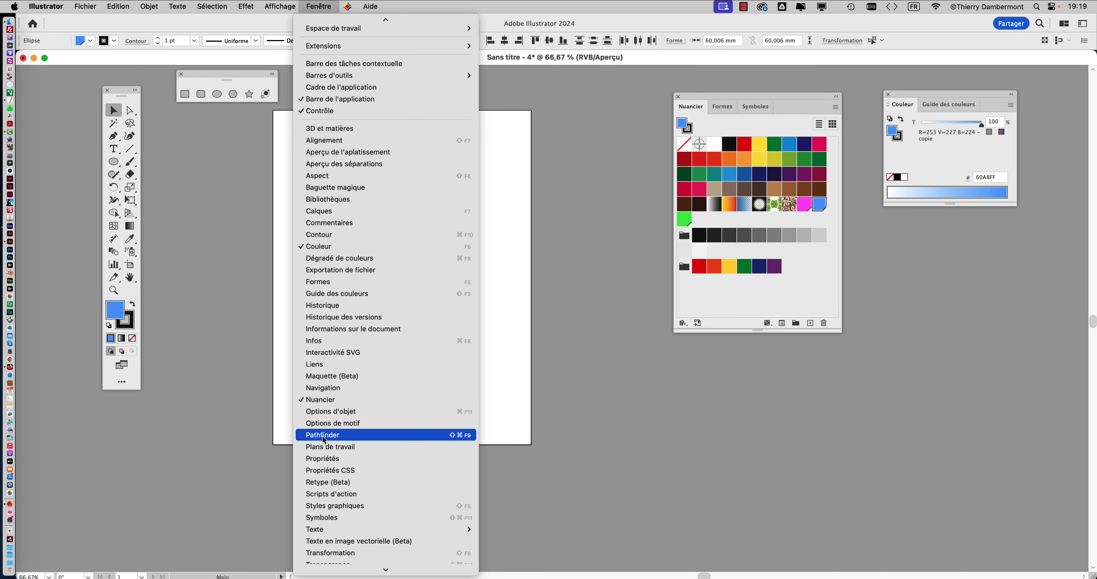
left_click(513, 254)
left_click(503, 231)
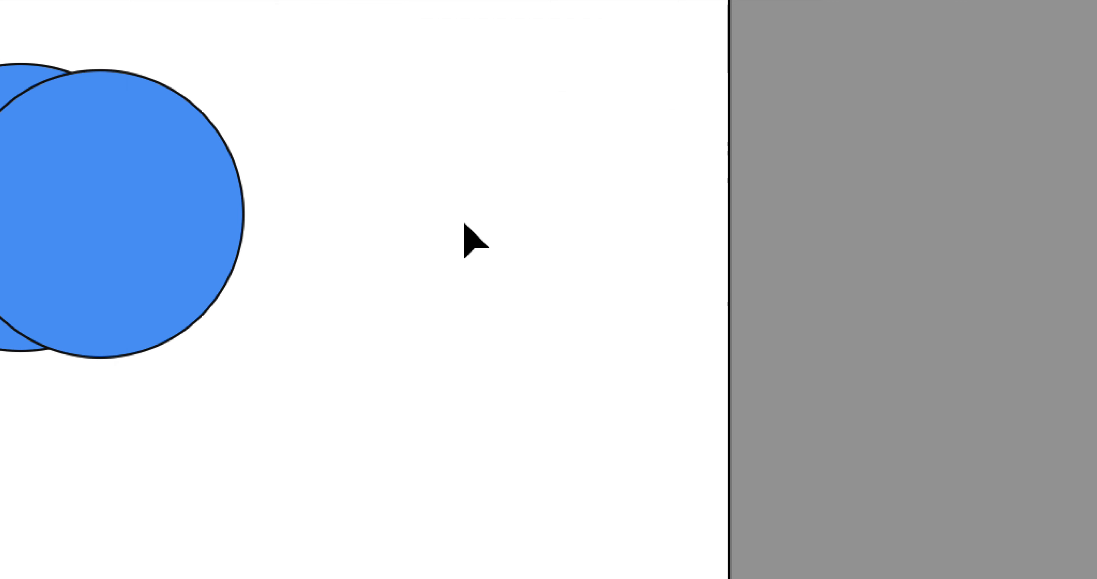
Select the front and back circles alternately to compare how each one is selected where they overlap
left_click(136, 186)
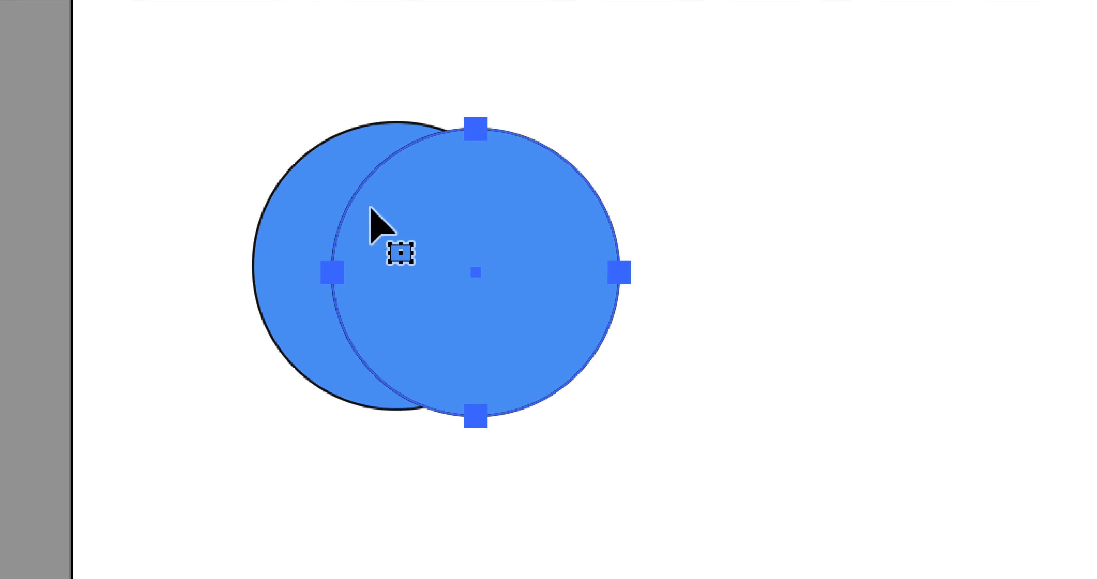
left_click(349, 196)
left_click(546, 213)
left_click(203, 198)
left_click(406, 206)
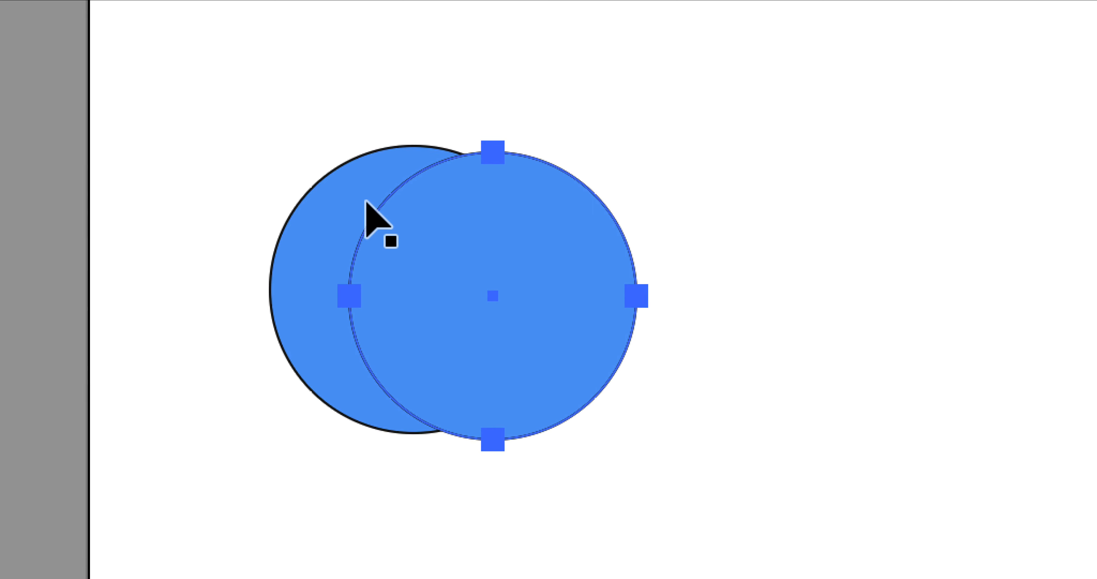
left_click(364, 201)
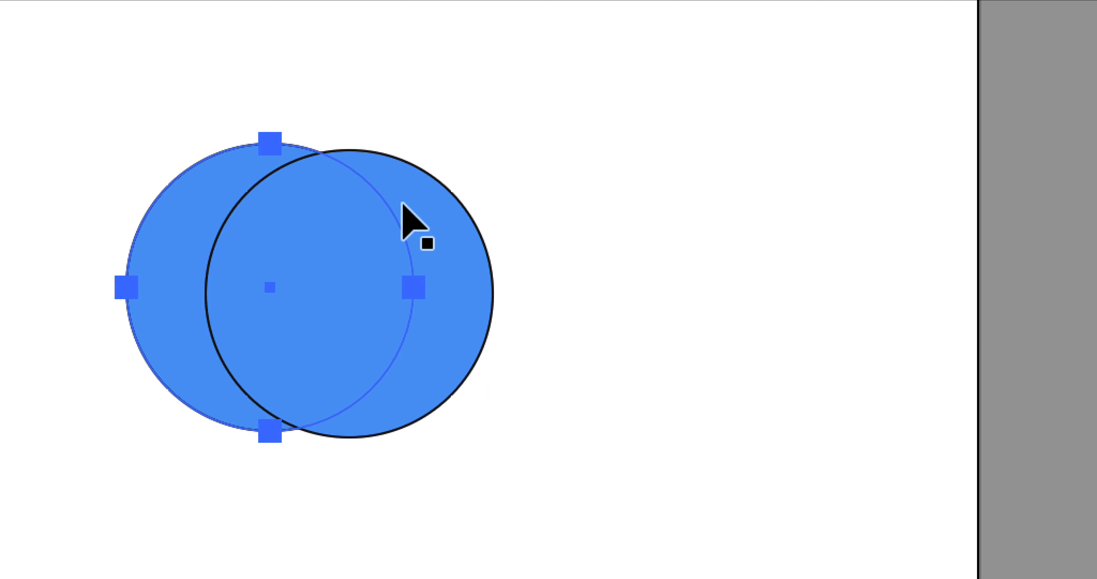
left_click(554, 210)
left_click(197, 203)
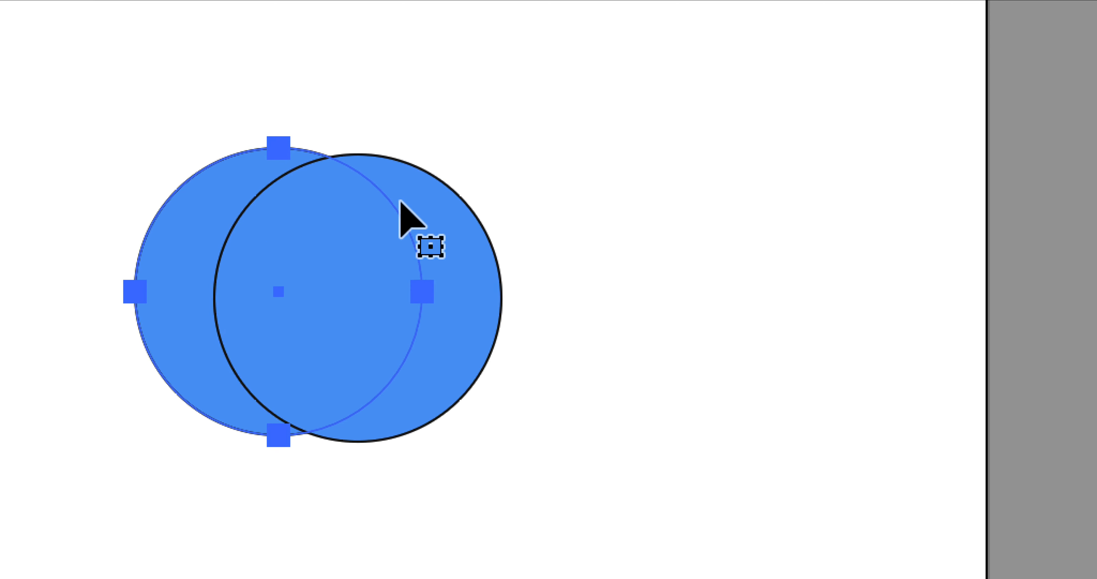
left_click(558, 199)
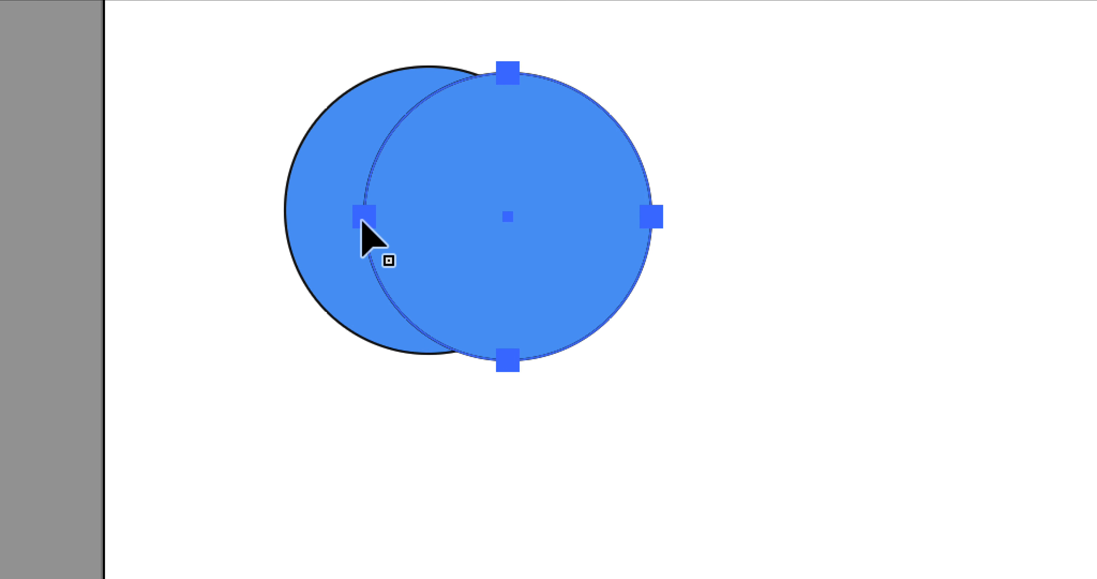
left_click(344, 182)
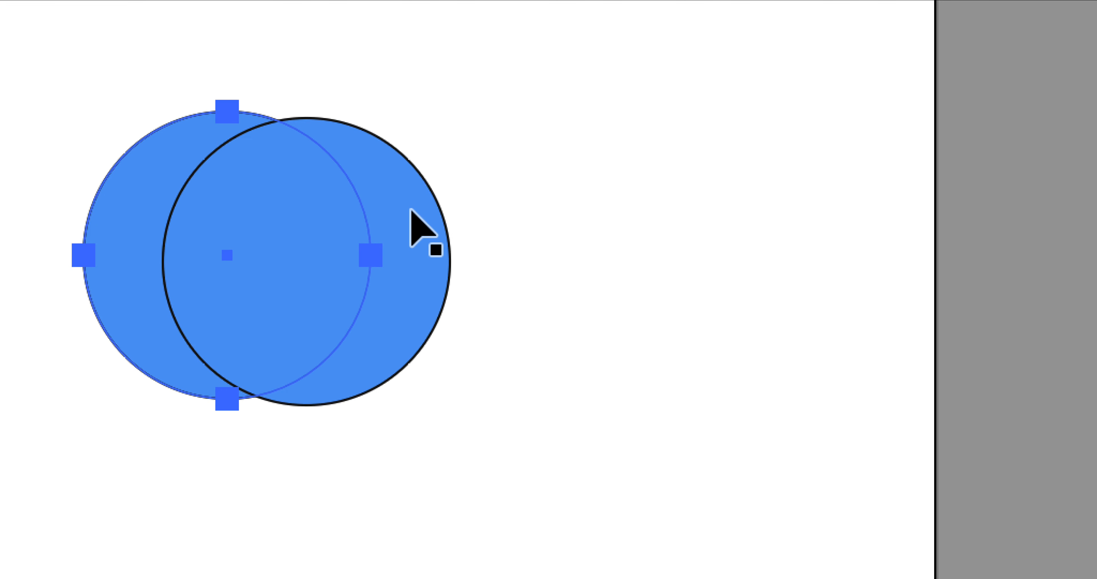
left_click(626, 221)
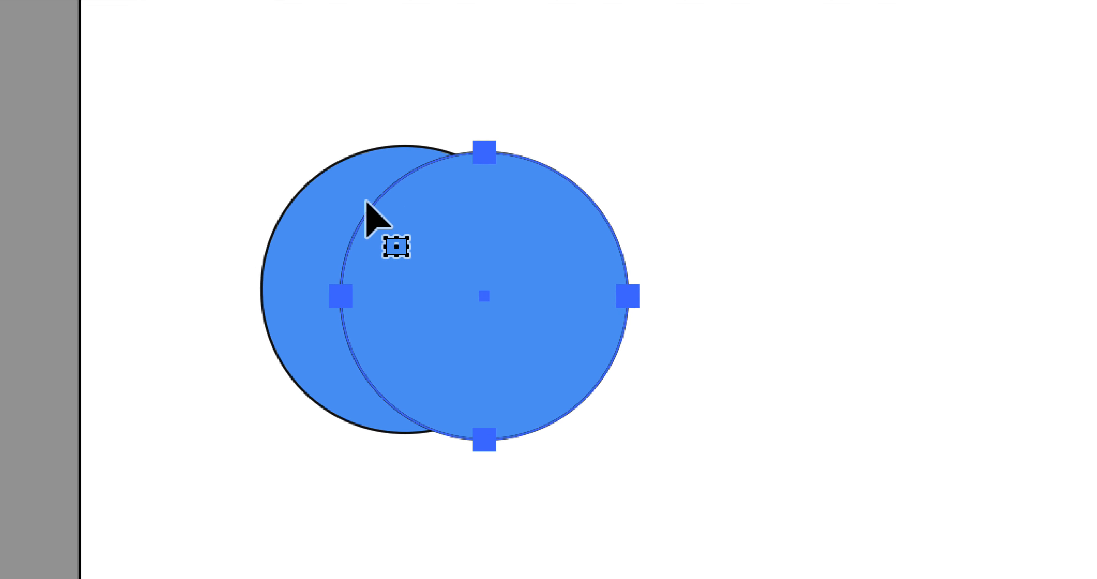
Reposition the front circle freehand so that it sits slightly higher than the back circle and still overlaps it
left_click(365, 200)
left_click(491, 209)
left_click_drag(476, 220, 488, 237)
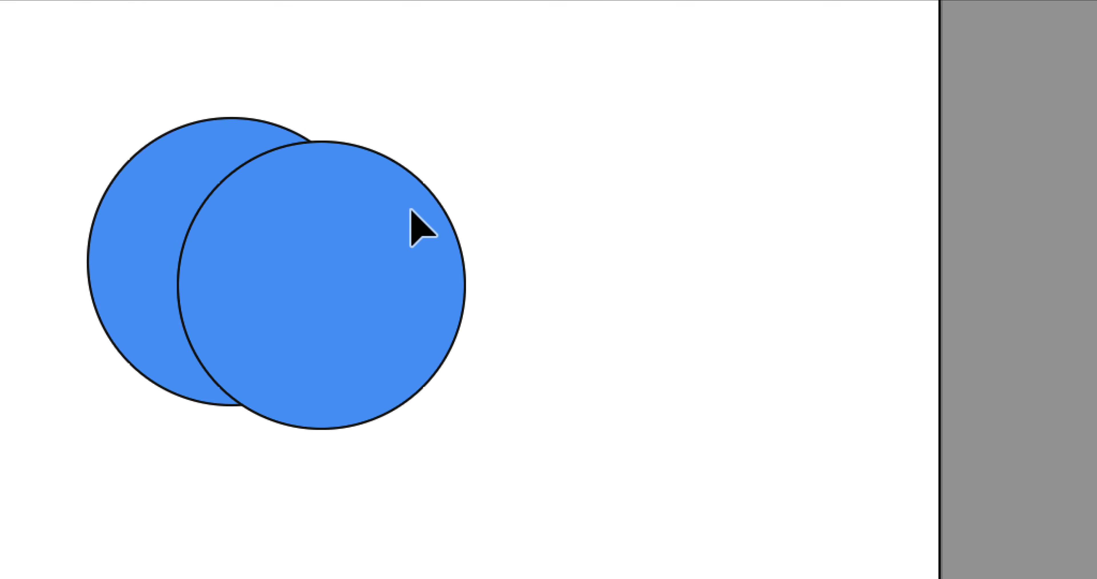
left_click_drag(411, 210, 411, 199)
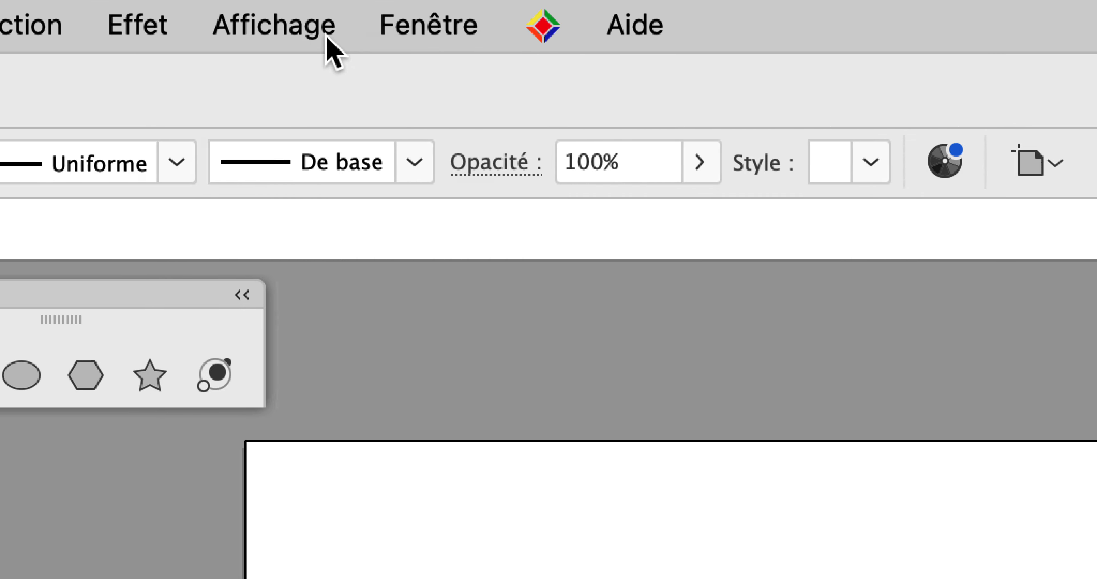
Show the bounding box on the selected circles to view its transform handles, and hide it again
left_click(326, 28)
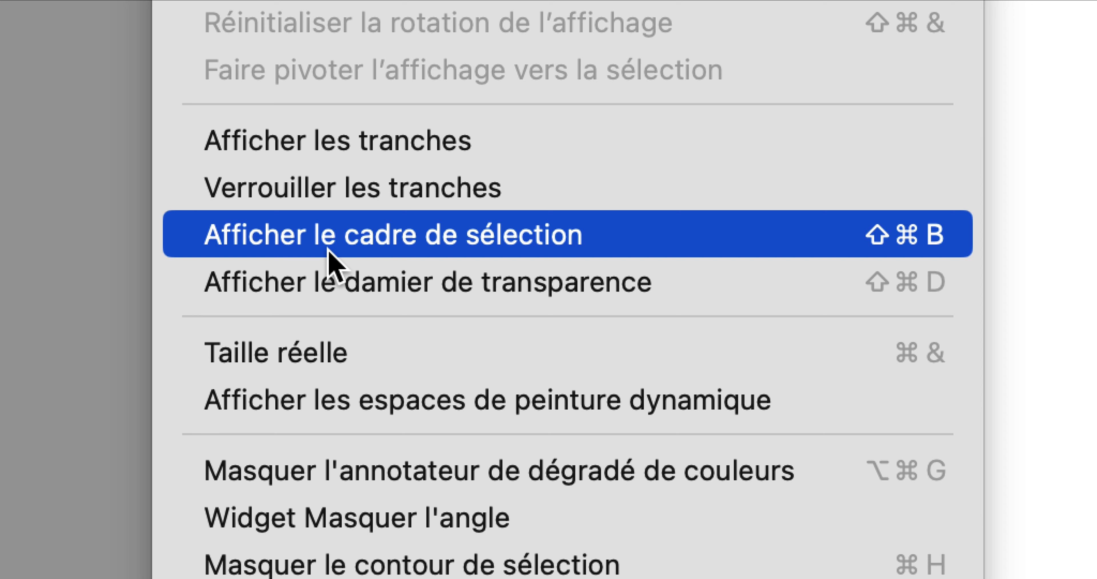
left_click(328, 252)
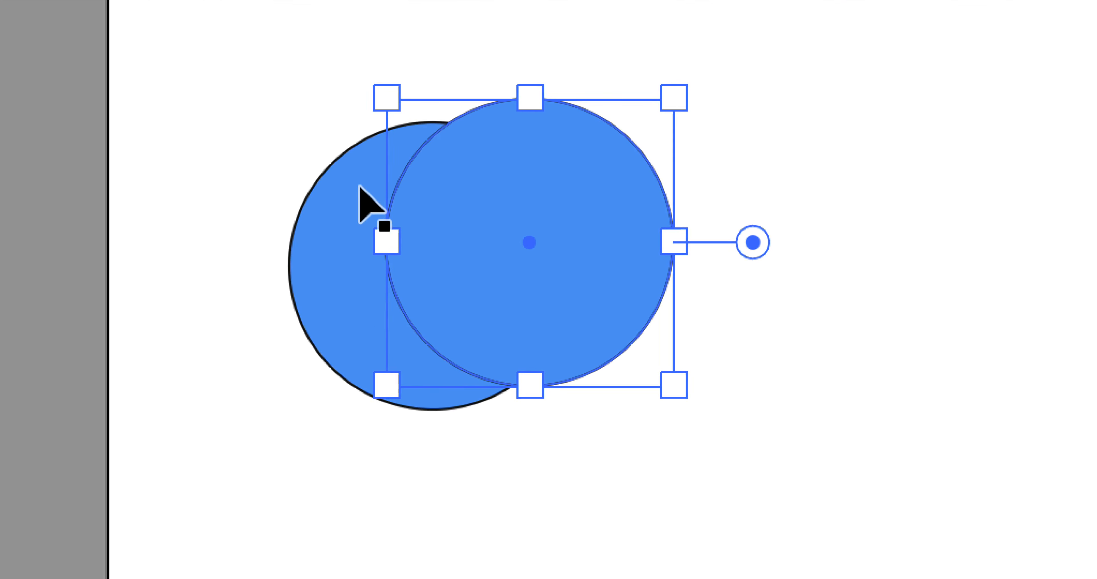
left_click(360, 187)
left_click(409, 189)
left_click(313, 21)
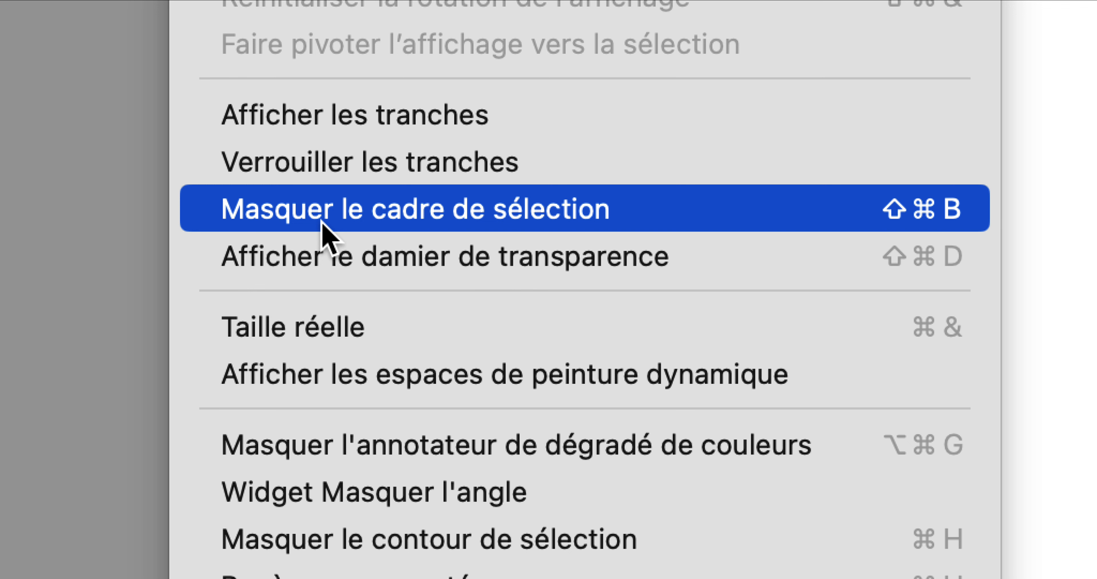
left_click(321, 221)
Move both circles lower on the artboard so they overlap side by side at about the same height
left_click_drag(356, 174, 350, 116)
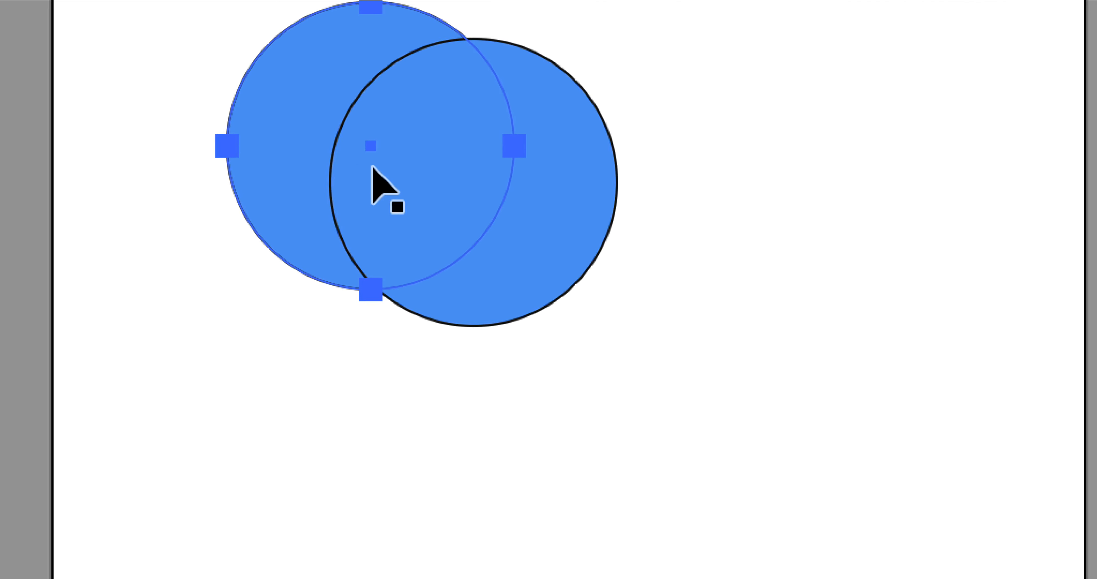
left_click_drag(613, 157, 614, 146)
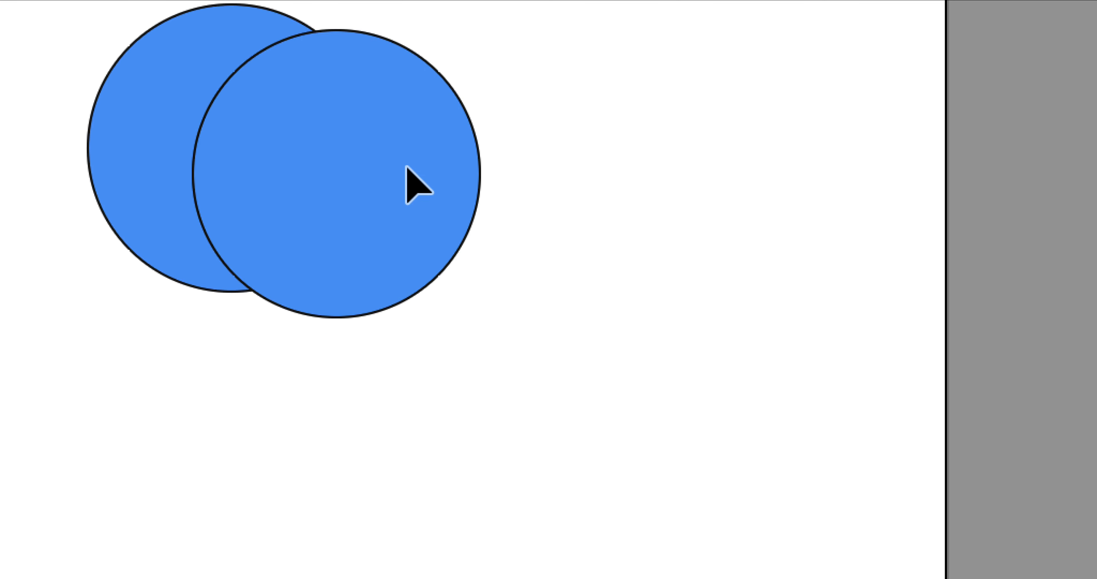
left_click_drag(407, 166, 494, 424)
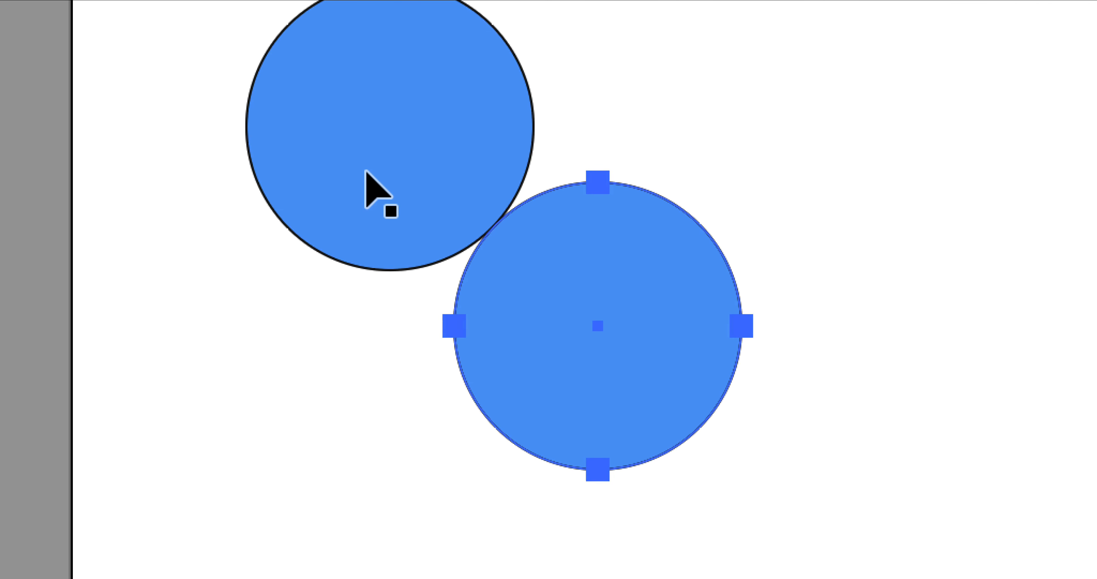
left_click_drag(358, 243, 362, 360)
left_click_drag(367, 194, 384, 206)
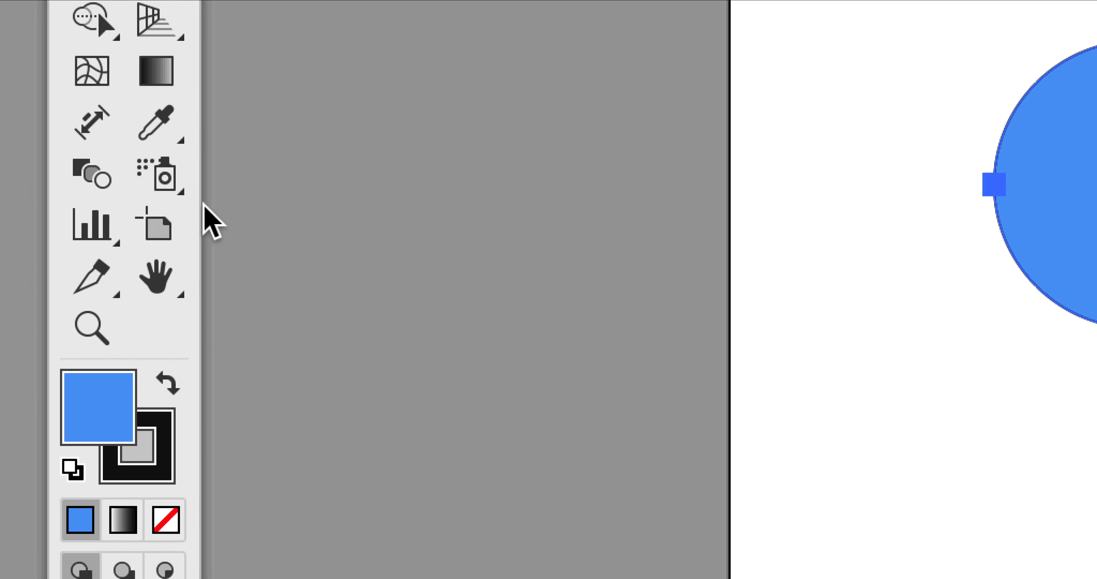
Activate the Free Transform tool on the selected back circle, and return to the Selection tool with nothing selected
left_click(197, 141)
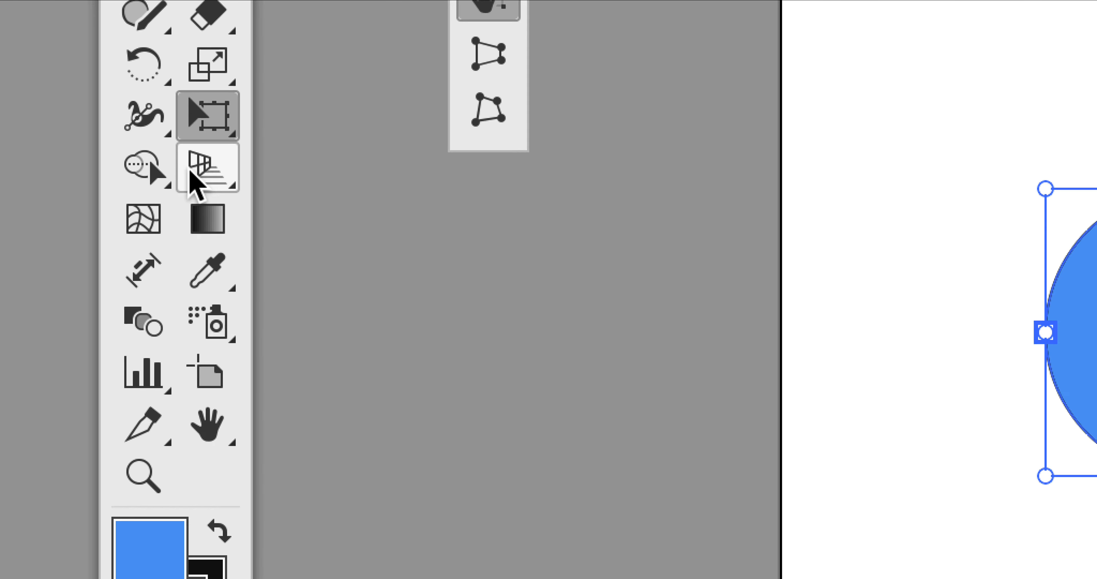
left_click(174, 85)
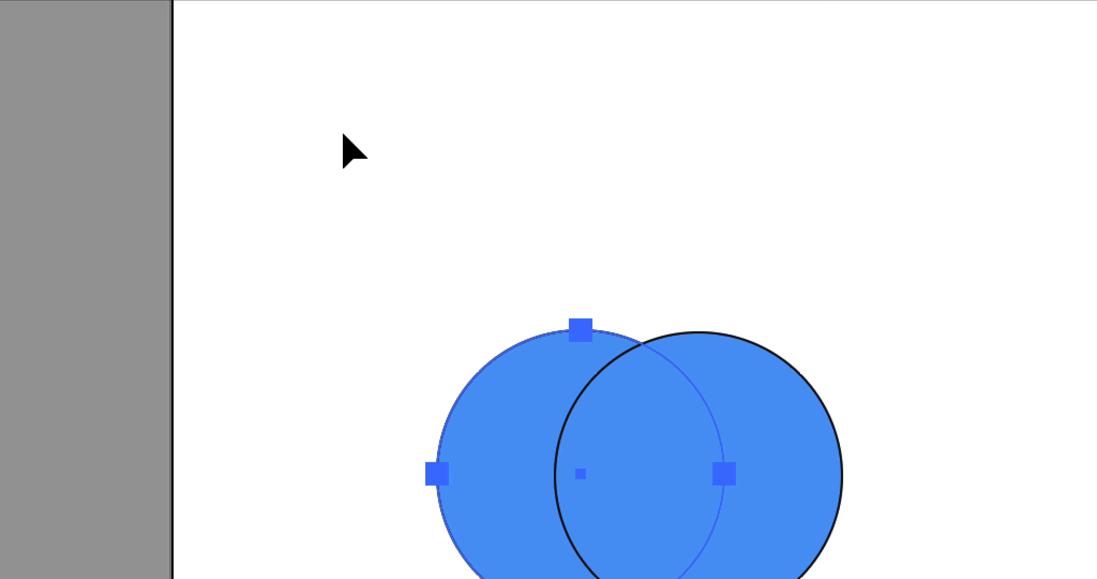
left_click(343, 134)
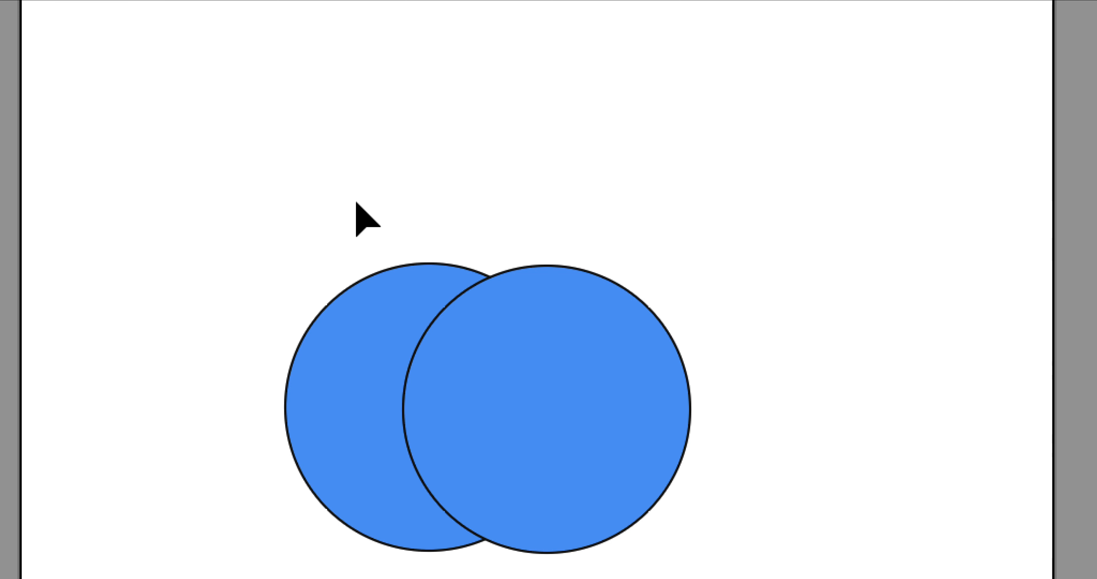
Select both overlapping circles together and display the Pathfinder panel
left_click_drag(356, 202, 536, 377)
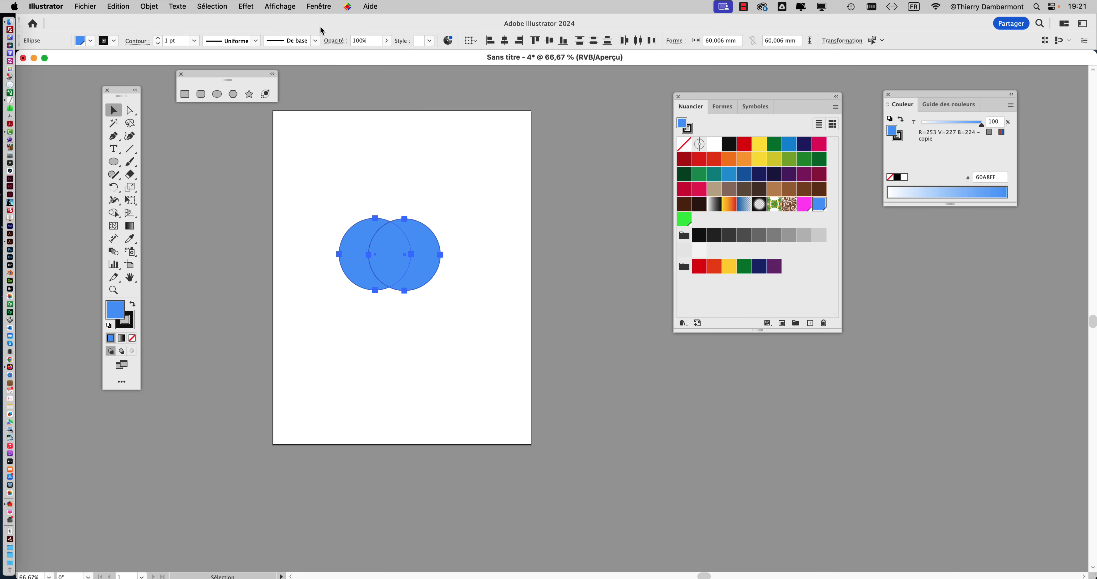
left_click(319, 6)
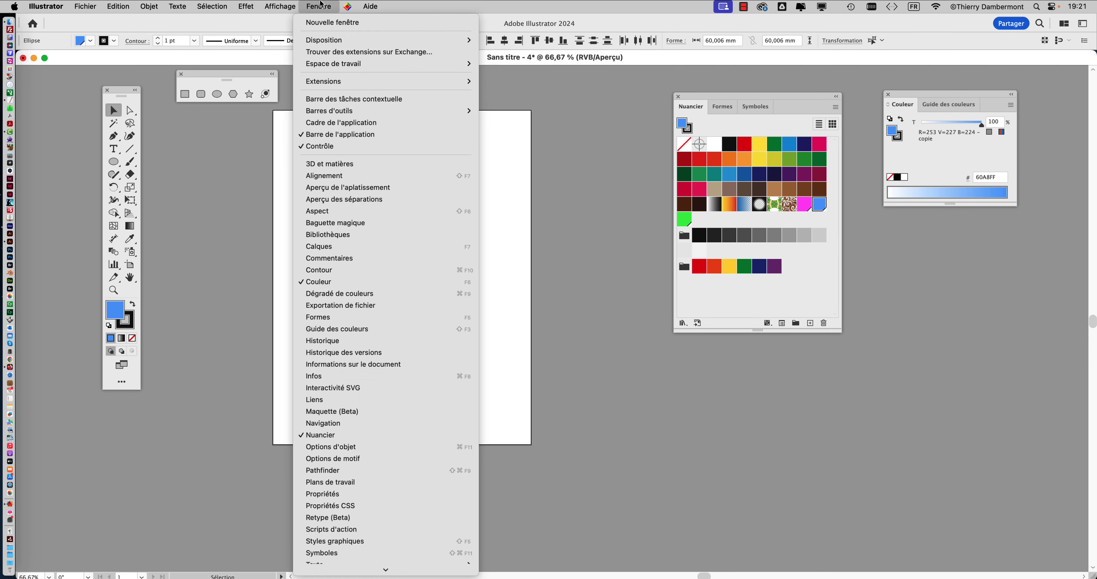
scroll(346, 212, "down", 5)
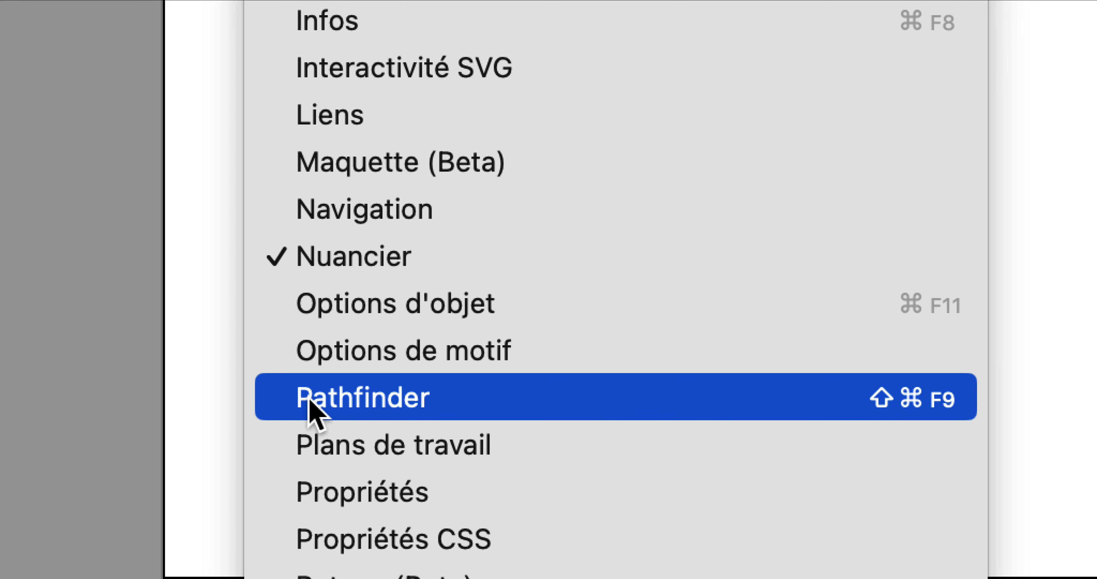
left_click(310, 401)
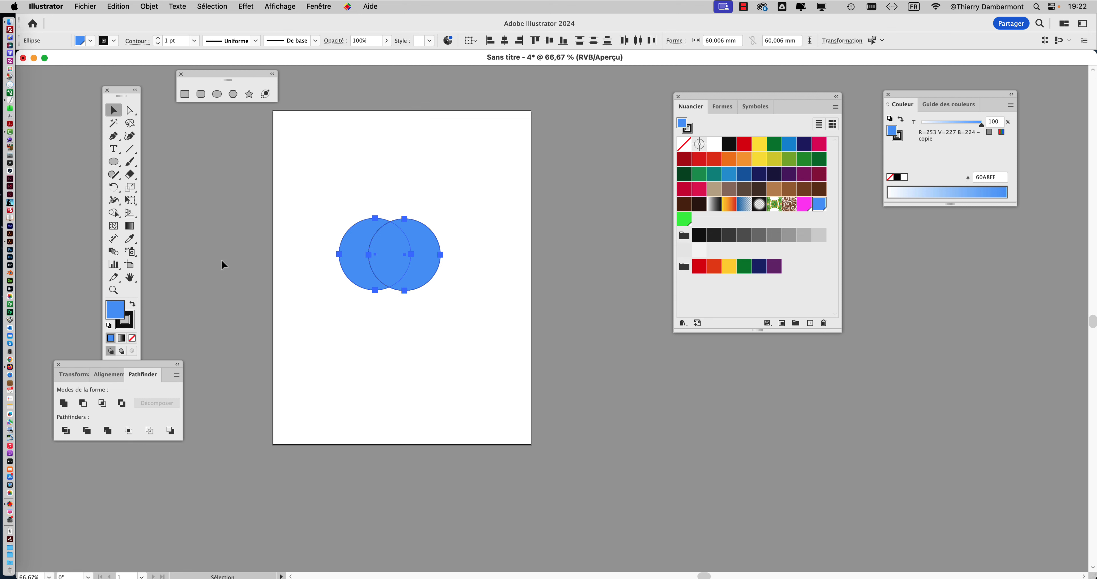
Subtract the front circle from the back one with Minus Front, and move the resulting crescent up and to the right
left_click_drag(122, 363, 525, 161)
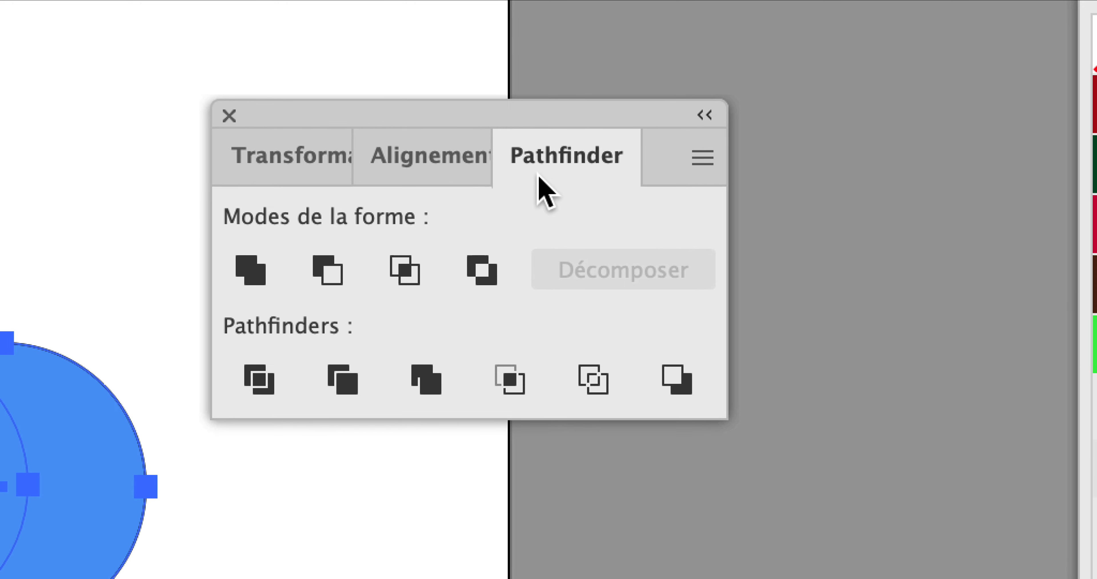
left_click_drag(442, 119, 276, 195)
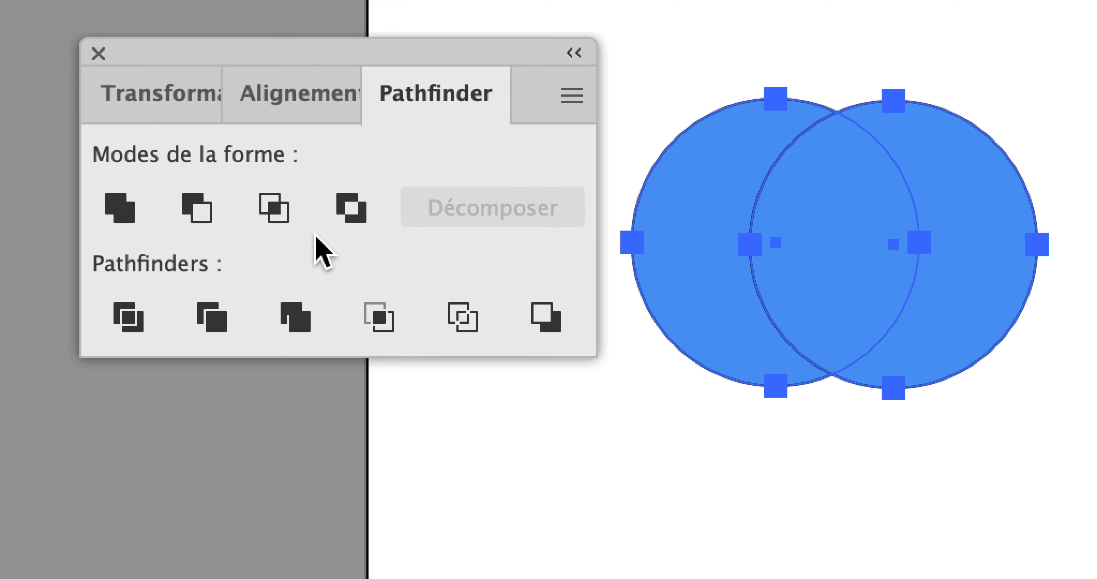
left_click(298, 238)
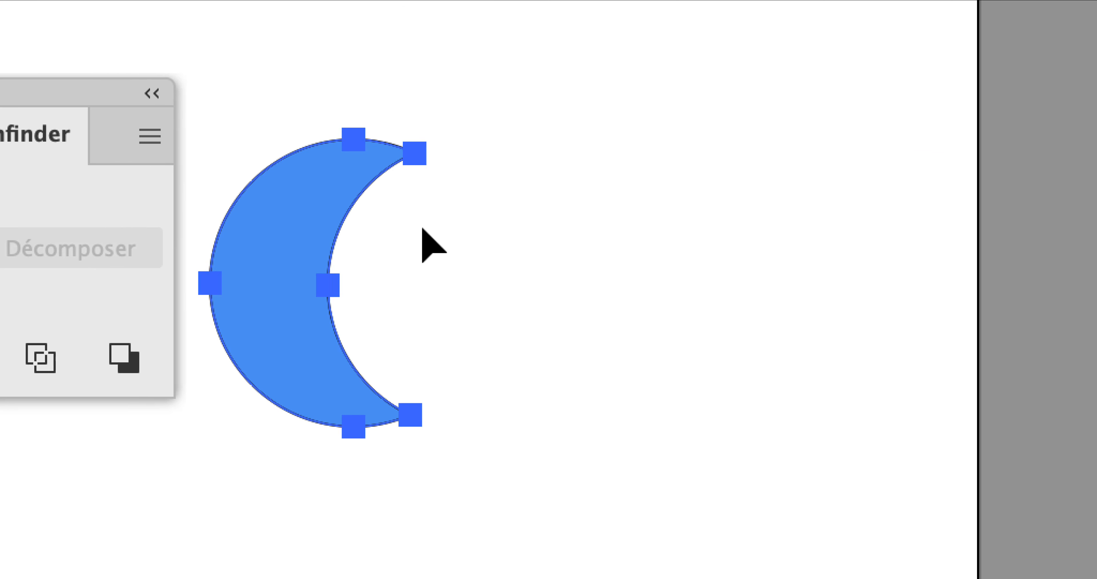
left_click(422, 228)
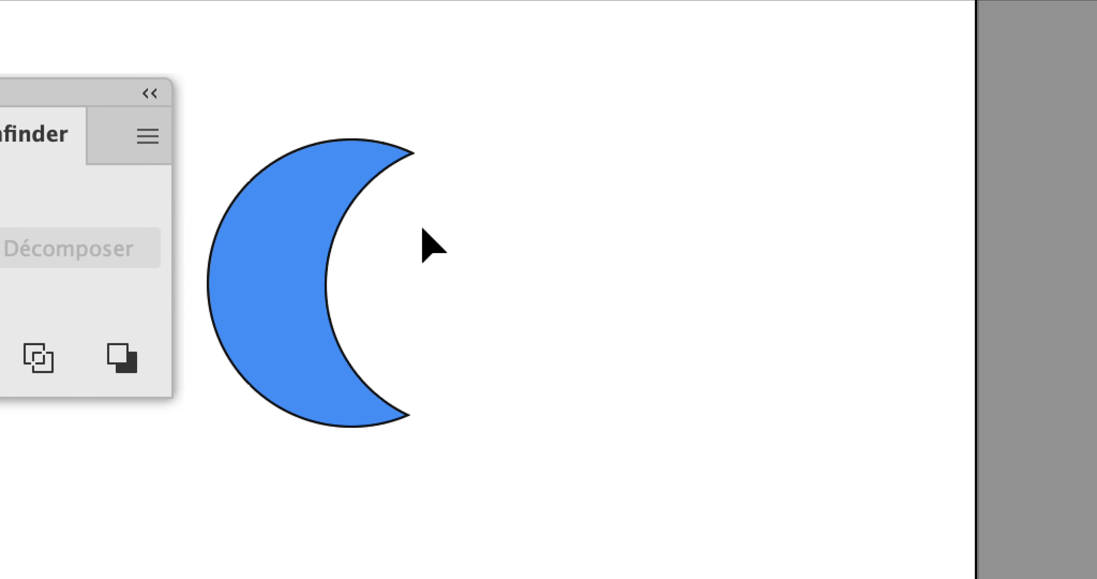
left_click_drag(300, 206, 430, 178)
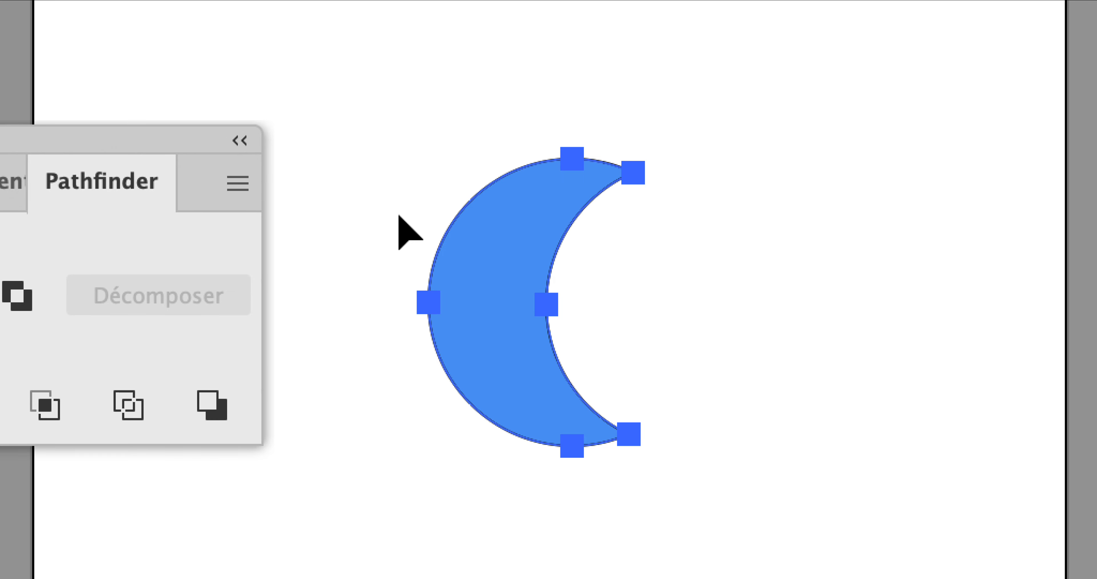
Undo the crescent's move and the subtraction, and deselect the two circles
key("super+z")
key("super+z")
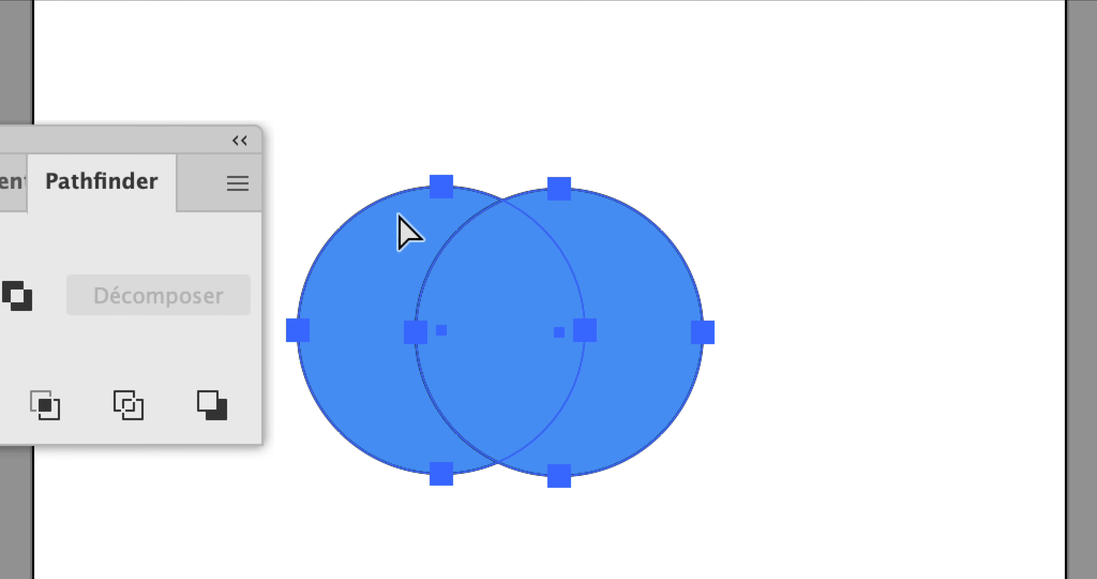
left_click_drag(392, 118, 481, 222)
left_click_drag(415, 215, 415, 215)
left_click(329, 91)
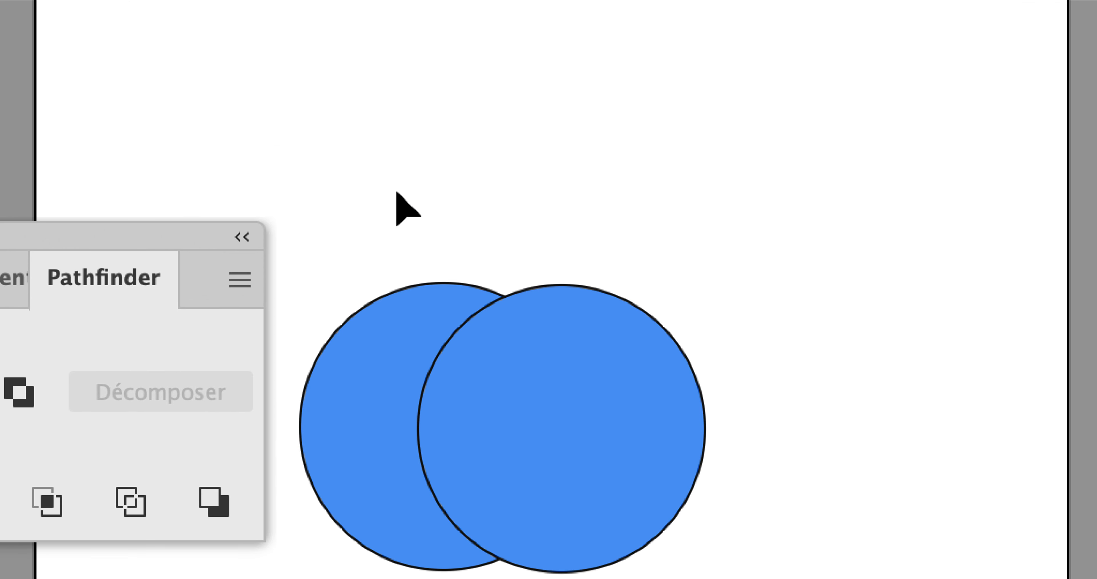
Undo several earlier circle moves in a row, and restore the side-by-side arrangement of the two circles
key("super+z")
key("super+z")
key("super+z")
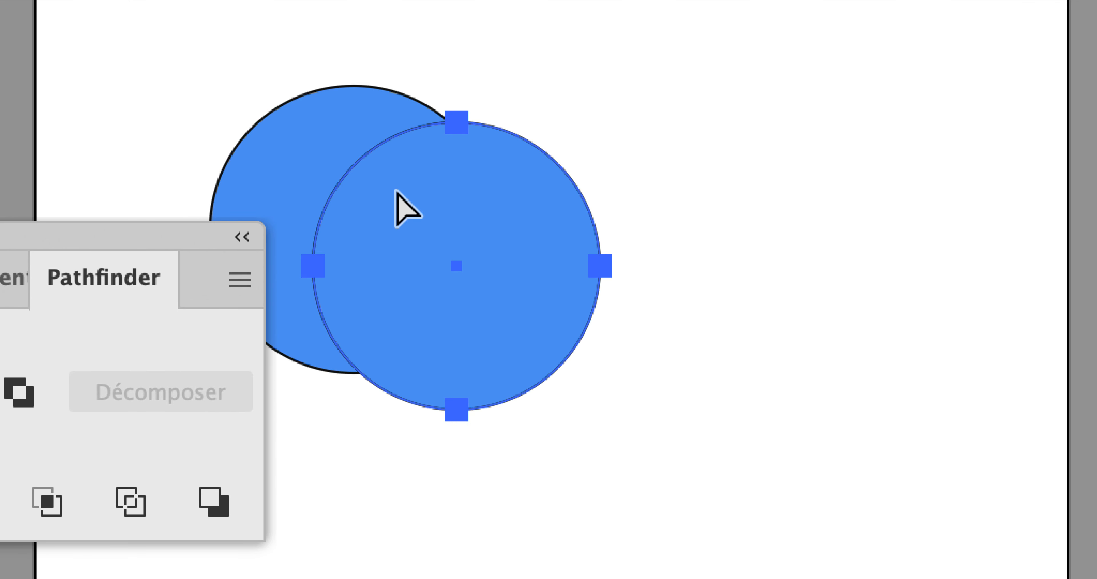
key("super+z")
key("super+z")
key("super+z")
key("super+z")
key("super+z")
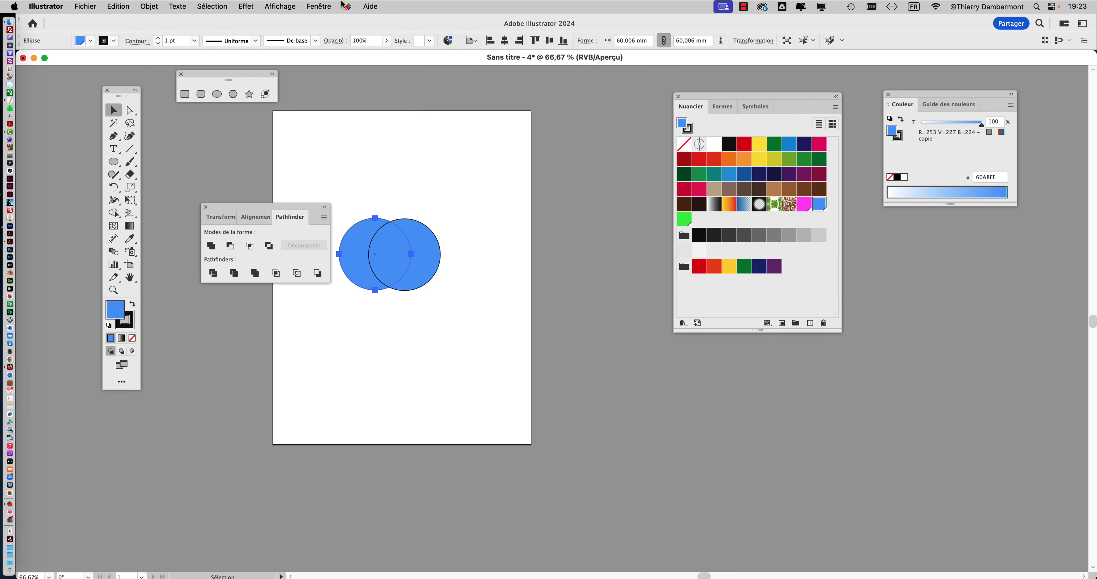
Display the Historique panel and place it beside the overlapping circles
left_click(319, 6)
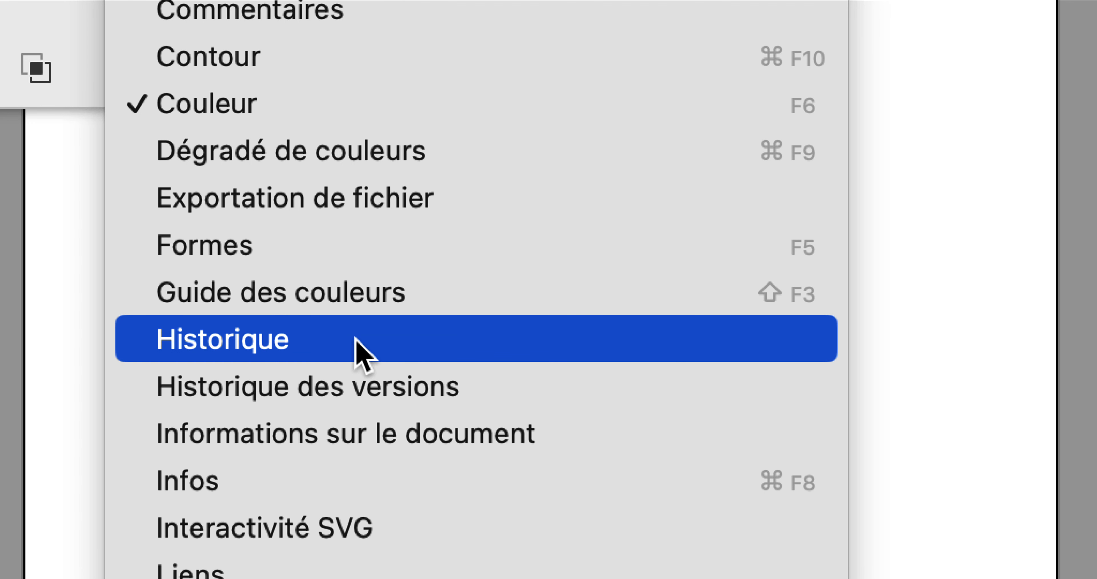
left_click(356, 339)
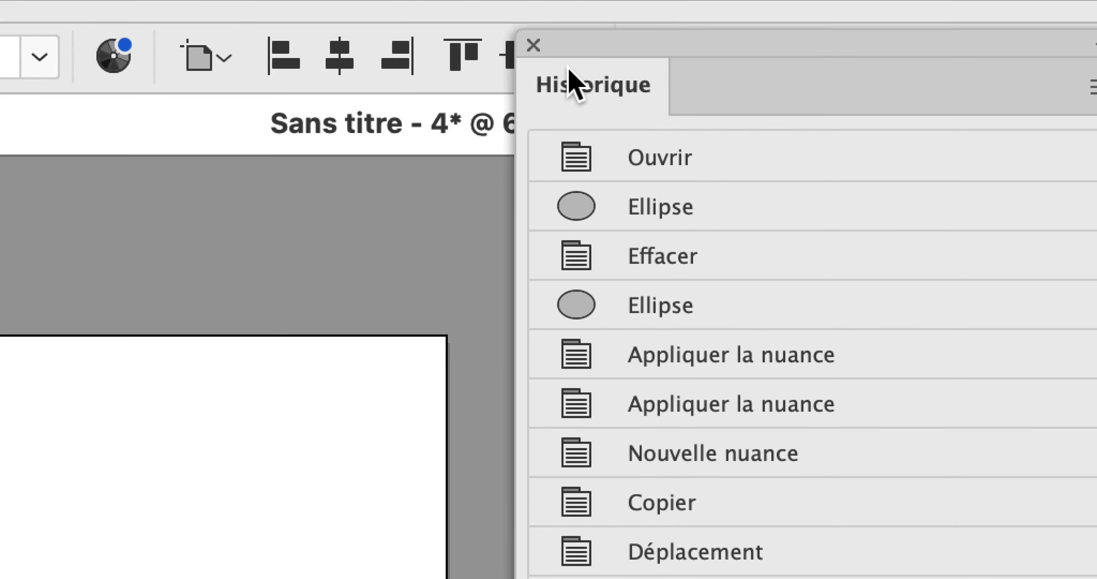
left_click_drag(571, 40, 486, 125)
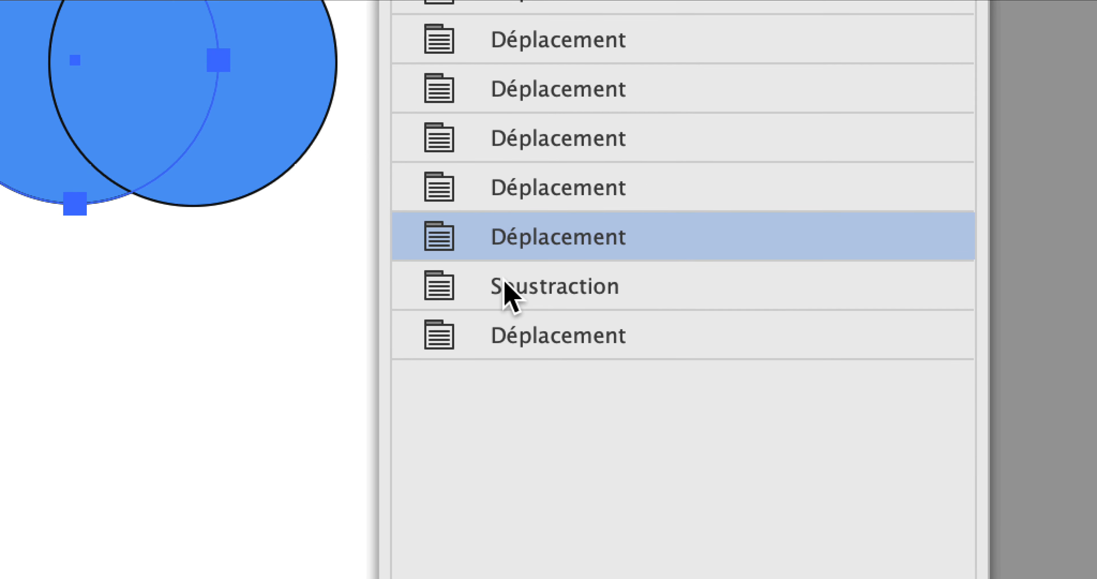
Compare the Soustraction history state with the Déplacement state before it, return to that Déplacement, and park the Historique panel over the swatches
left_click(509, 289)
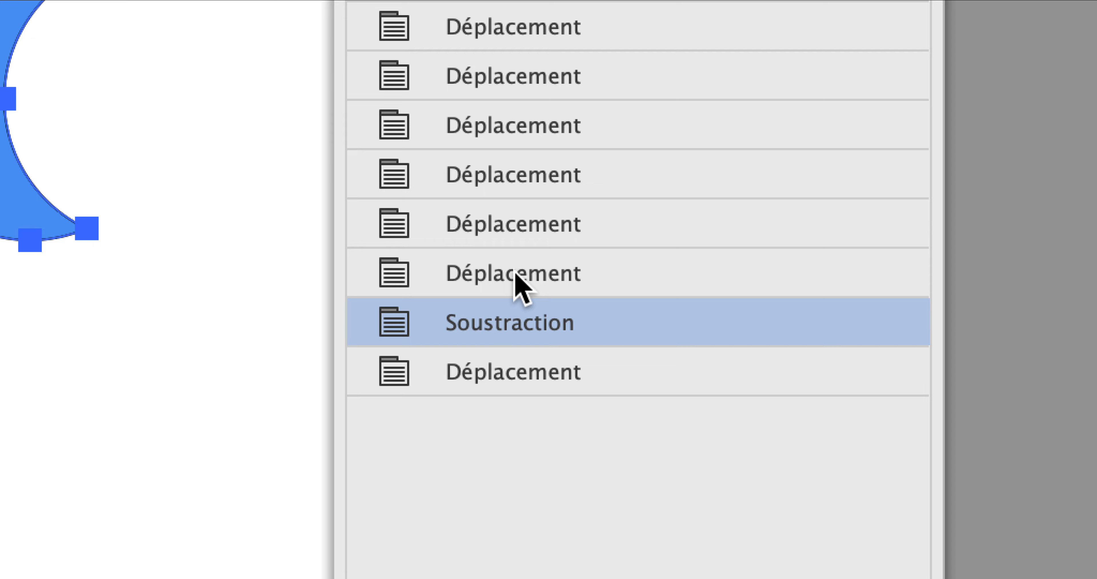
left_click(515, 275)
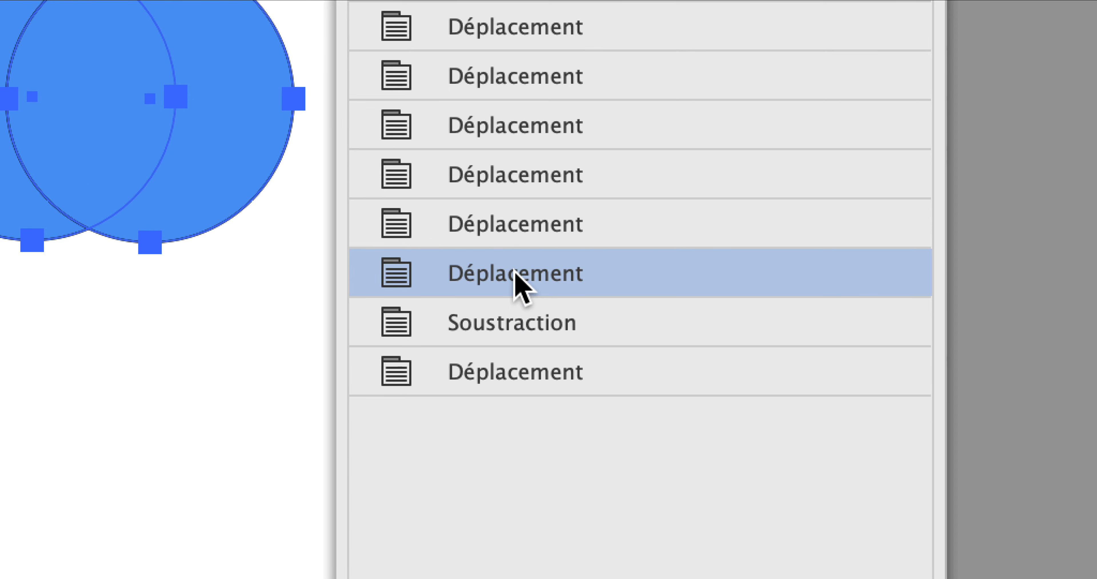
left_click(516, 323)
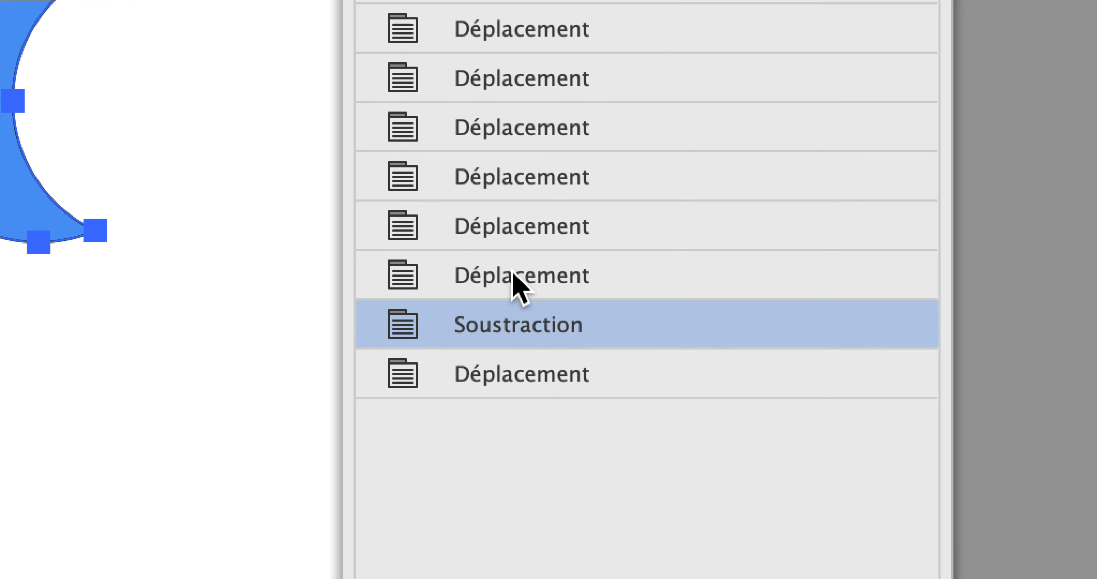
left_click(515, 276)
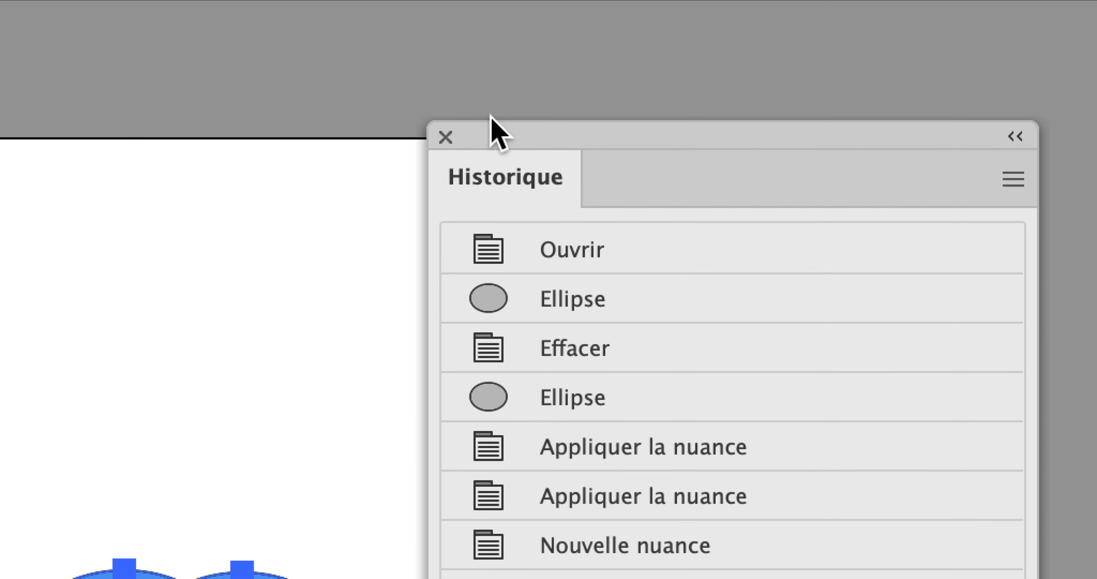
left_click_drag(514, 137, 781, 83)
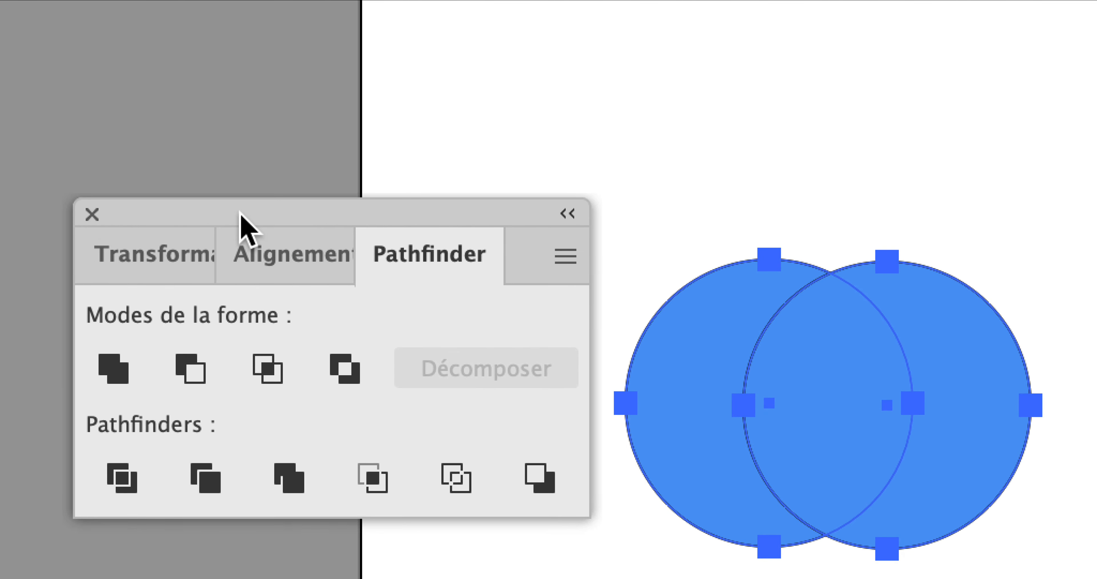
Subtract the front circle with Minus Front as an editable compound shape that keeps both original circles
left_click_drag(270, 87, 65, 70)
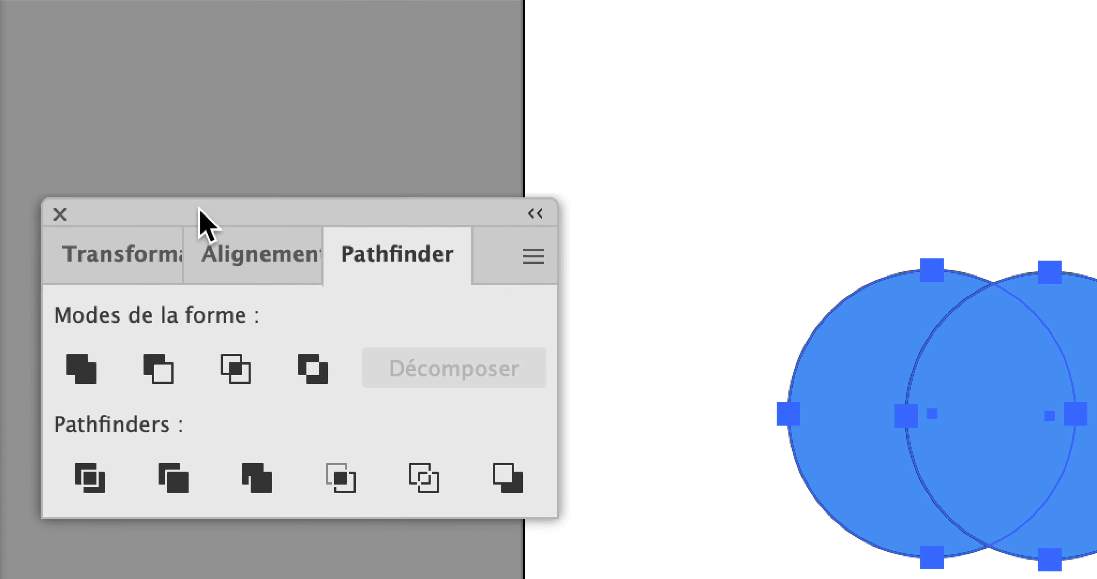
left_click_drag(199, 208, 111, 196)
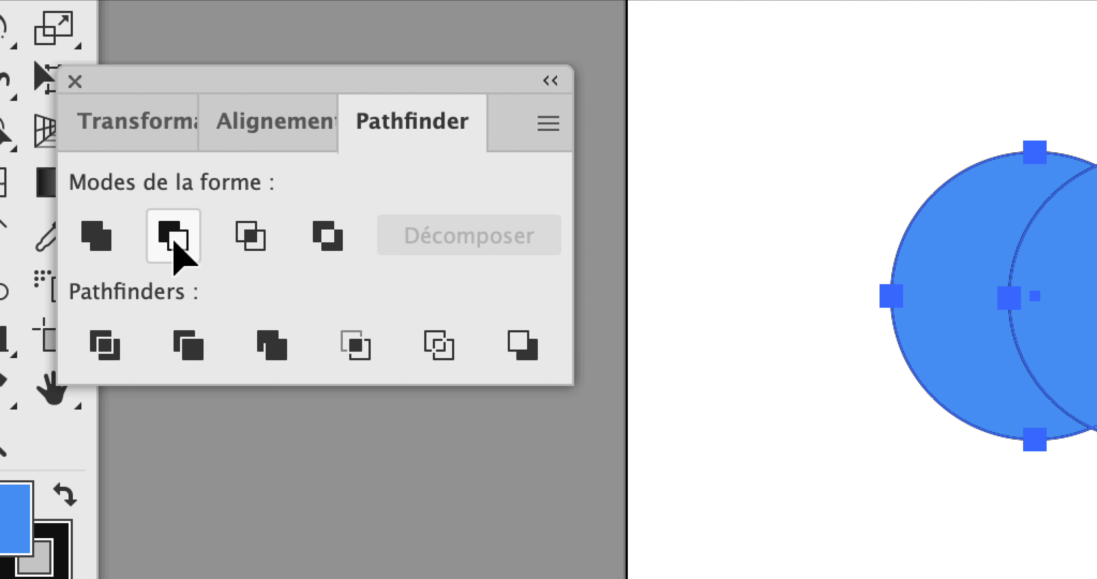
left_click(174, 242)
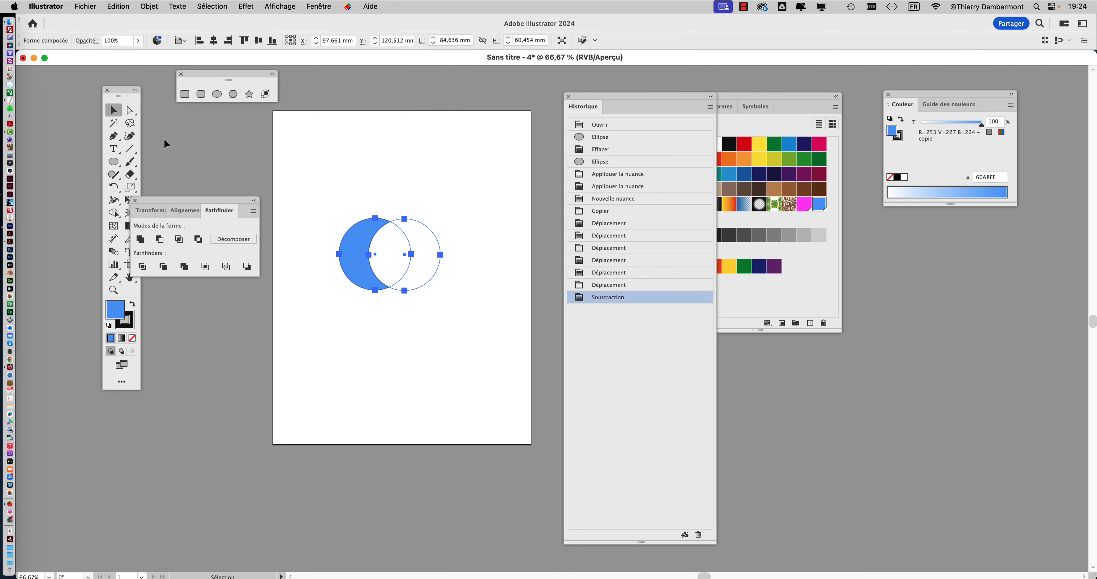
left_click_drag(190, 204, 234, 212)
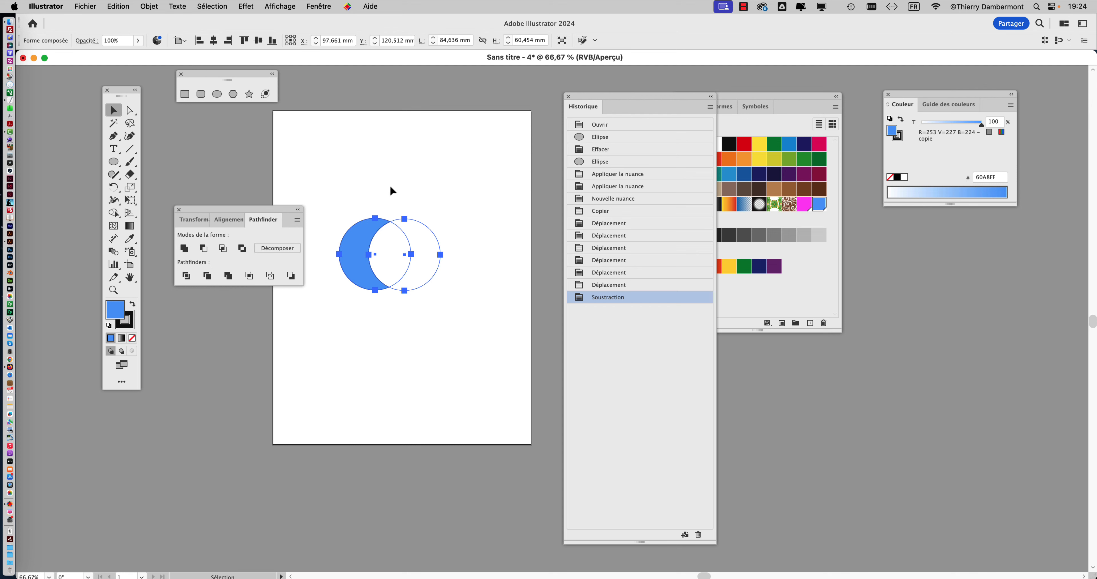
Place the toolbox next to the compound shape and activate the Direct Selection tool
left_click(414, 219)
left_click(415, 220)
left_click_drag(120, 97, 314, 183)
left_click_drag(250, 205, 130, 154)
left_click_drag(309, 176, 273, 174)
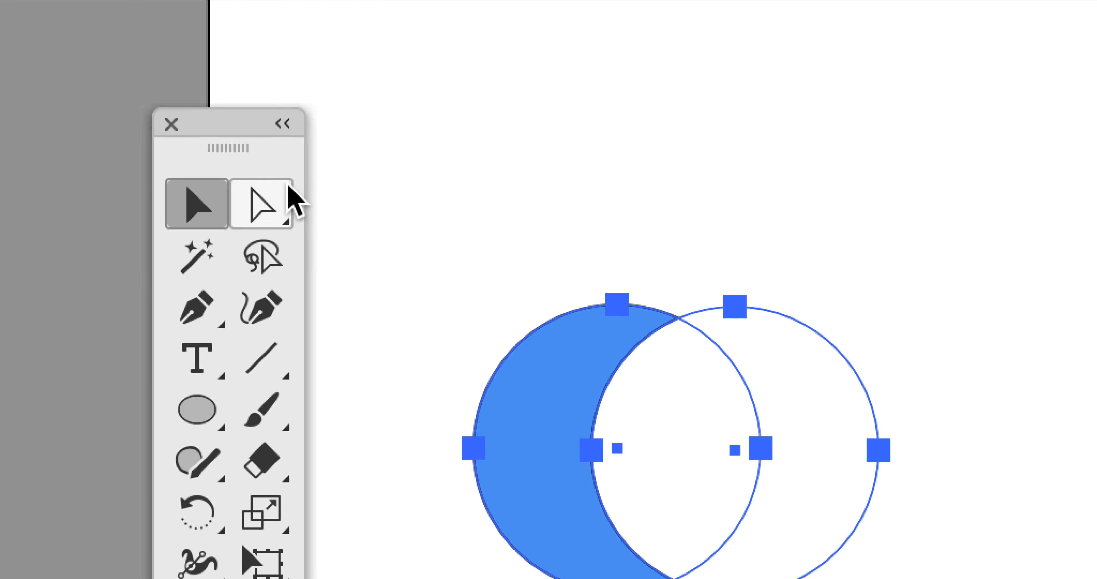
left_click(290, 193)
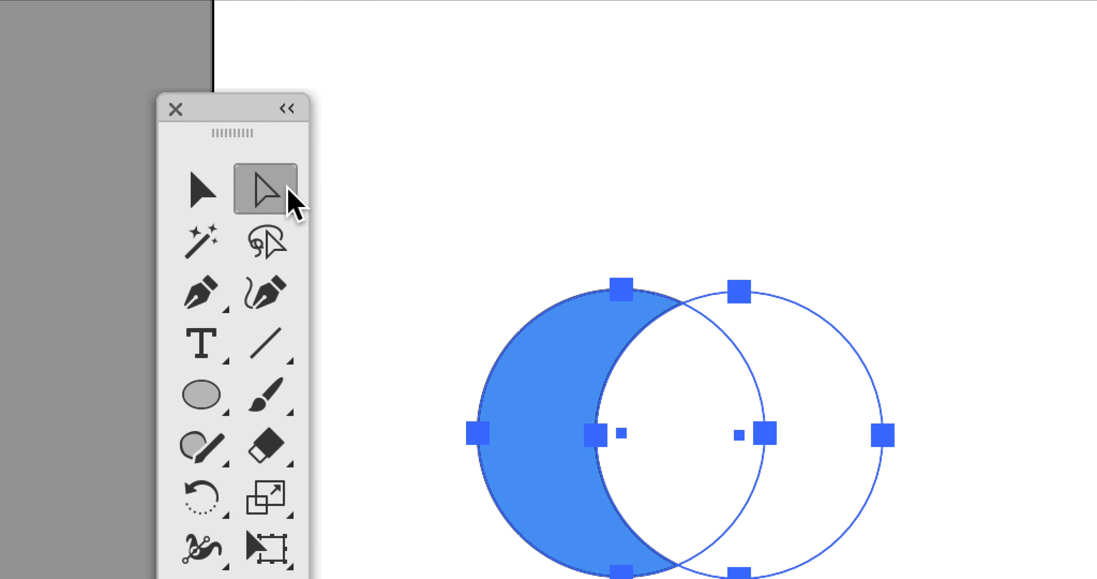
Detach the Direct Selection tool group as a floating panel above the shape, and activate the Group Selection tool
left_click_drag(290, 193, 874, 191)
left_click_drag(408, 204, 676, 62)
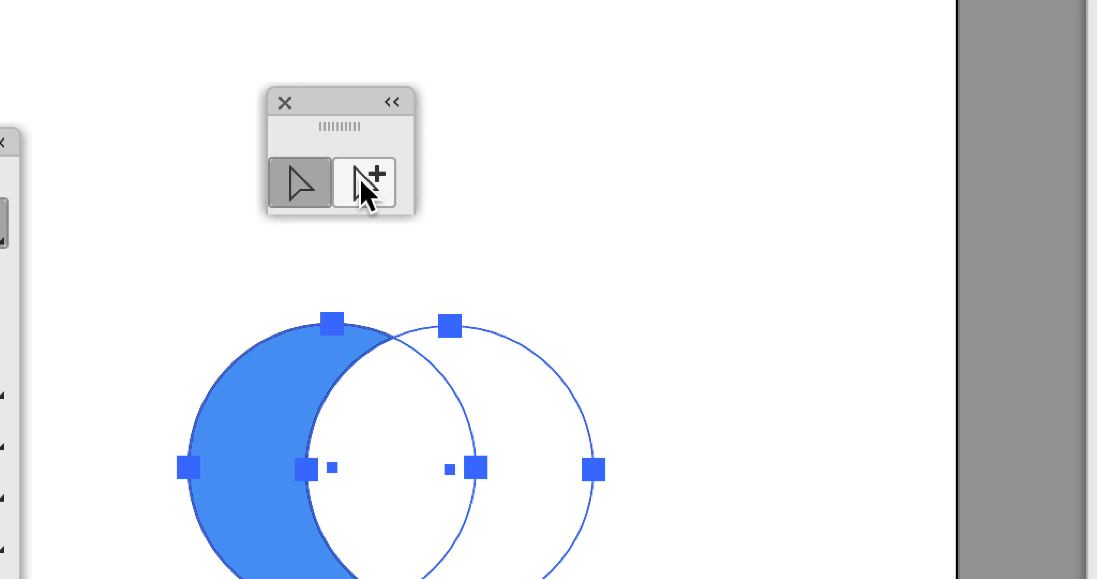
left_click(362, 183)
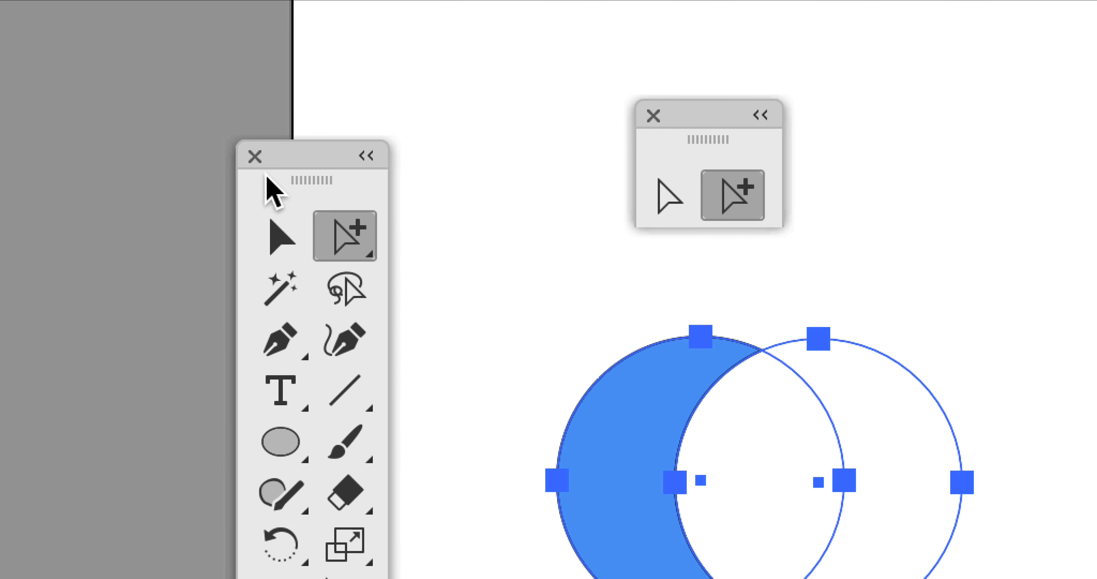
Switch to the Selection tool, and select and deselect the compound shape to check which parts it picks up
left_click(270, 197)
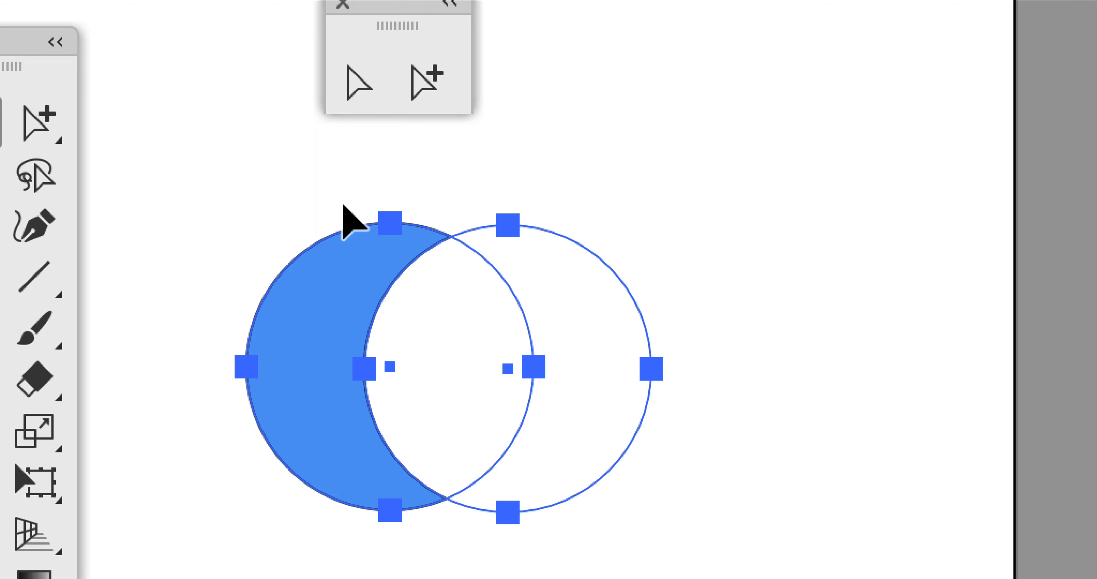
left_click(417, 215)
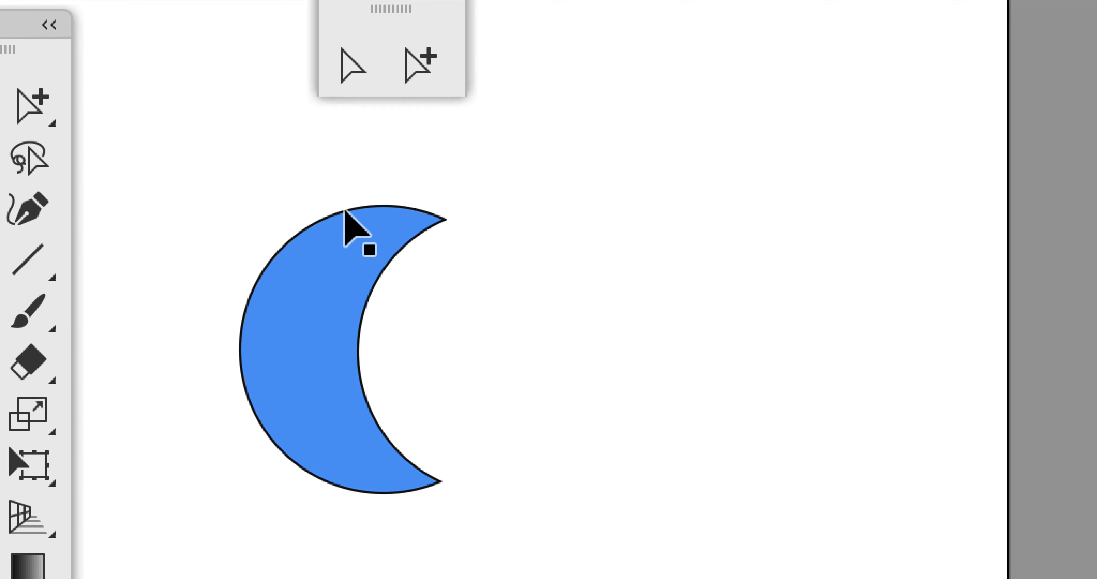
left_click(426, 245)
left_click(443, 205)
left_click(507, 231)
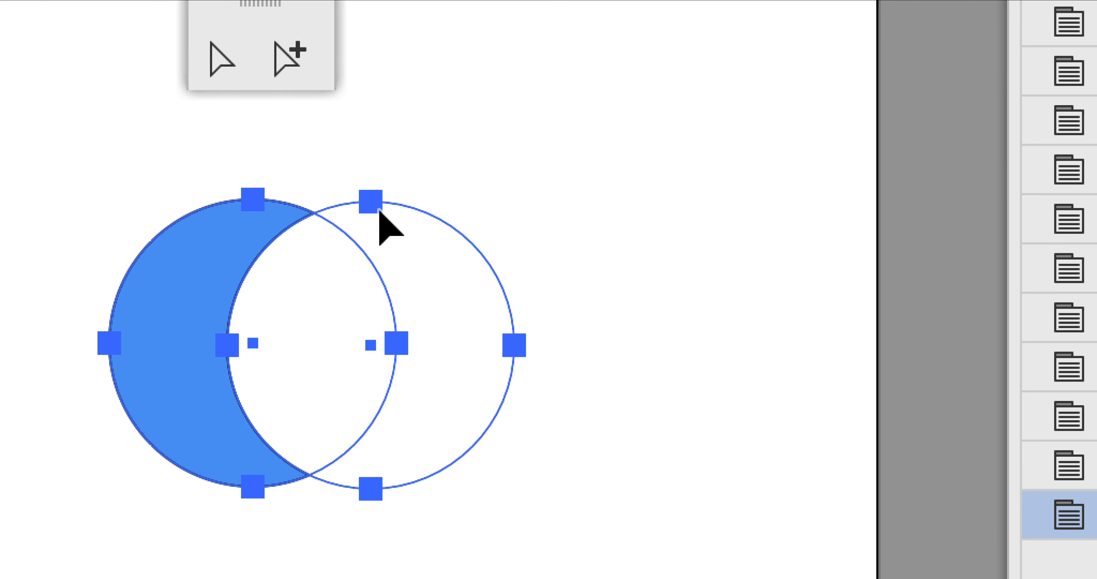
left_click(304, 171)
Activate the Group Selection tool and try to pick the invisible subtracted circle in the empty area beside the crescent
left_click(290, 60)
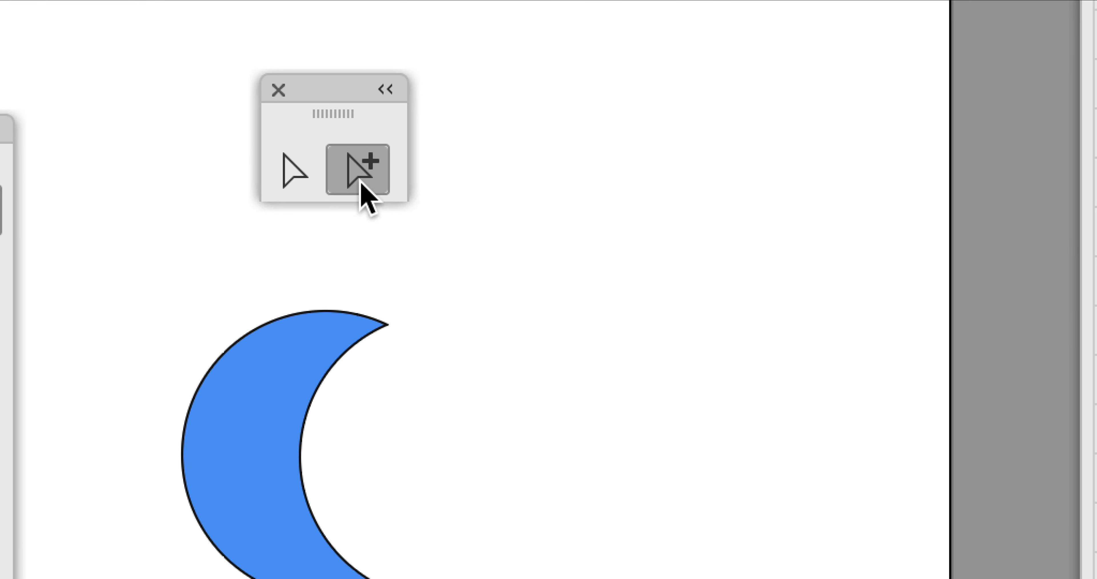
left_click_drag(420, 233, 390, 226)
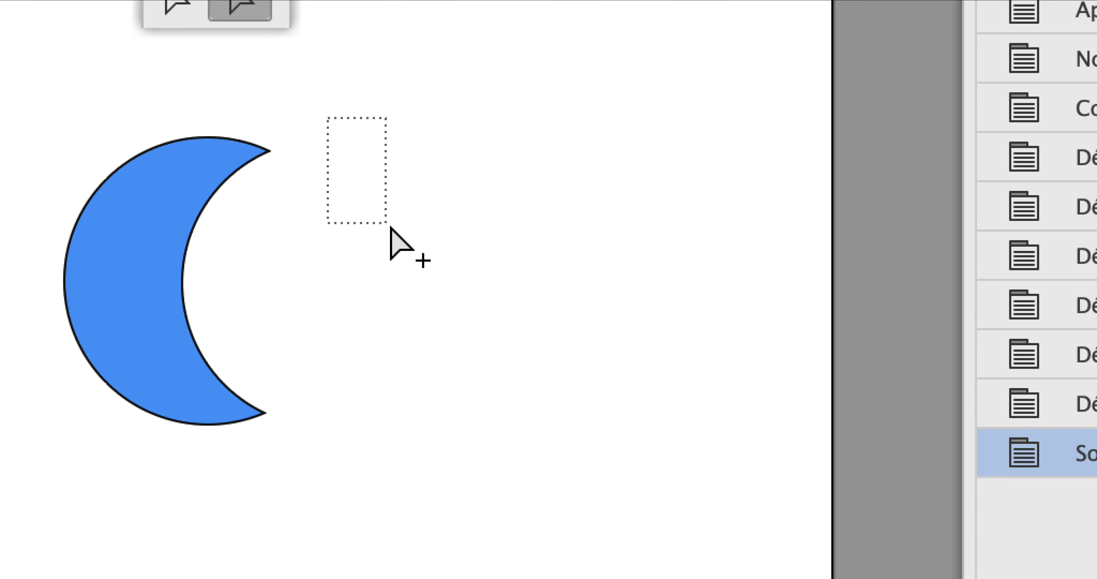
left_click(424, 105)
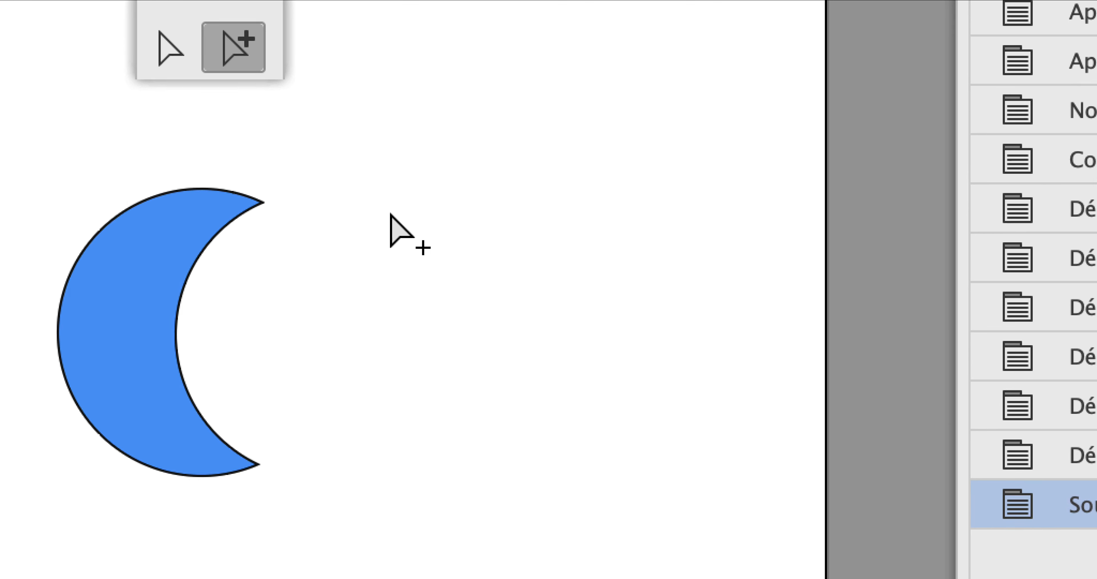
left_click(397, 169)
left_click(406, 193)
left_click(397, 211)
left_click(405, 177)
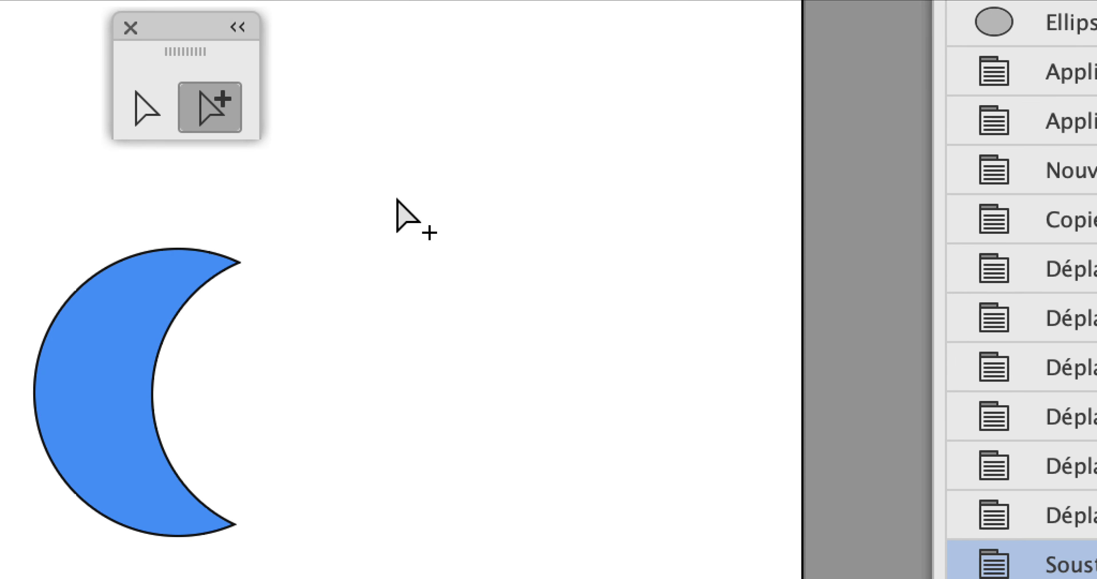
Select only the subtracted front circle in Outline view, and return to Preview
key("super+y")
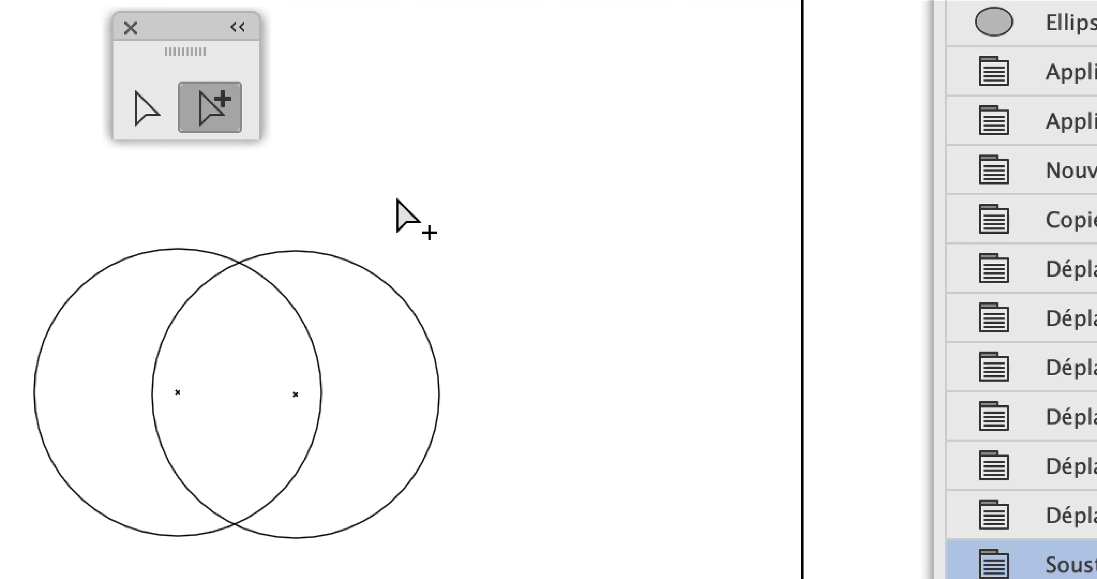
left_click(345, 261)
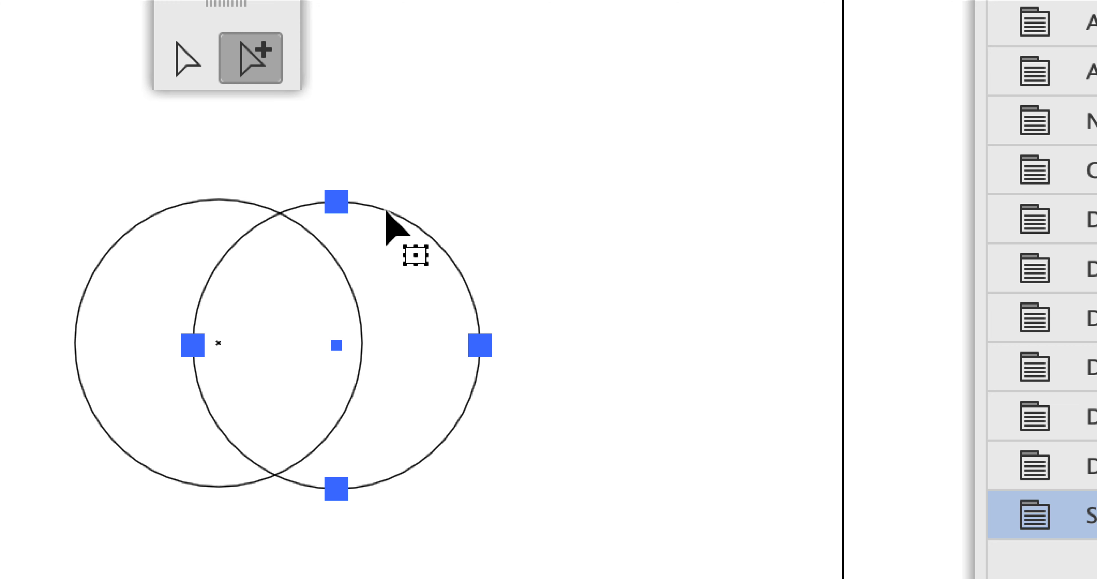
key("ctrl+y")
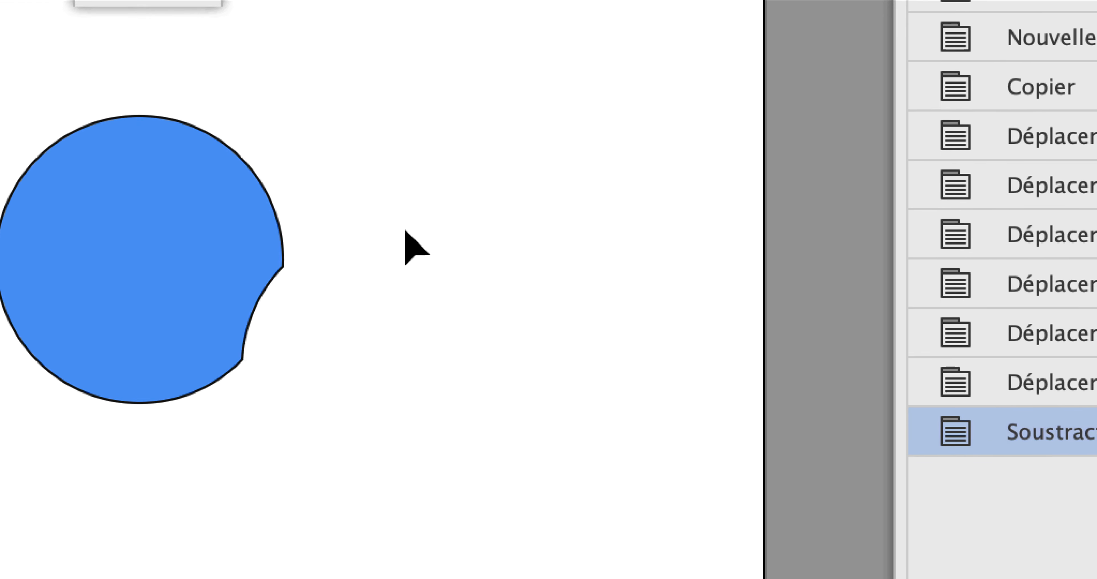
Move the selected subtracted circle over the blue circle's lower-right part to form a crescent, and deselect the shape
left_click_drag(405, 230, 277, 184)
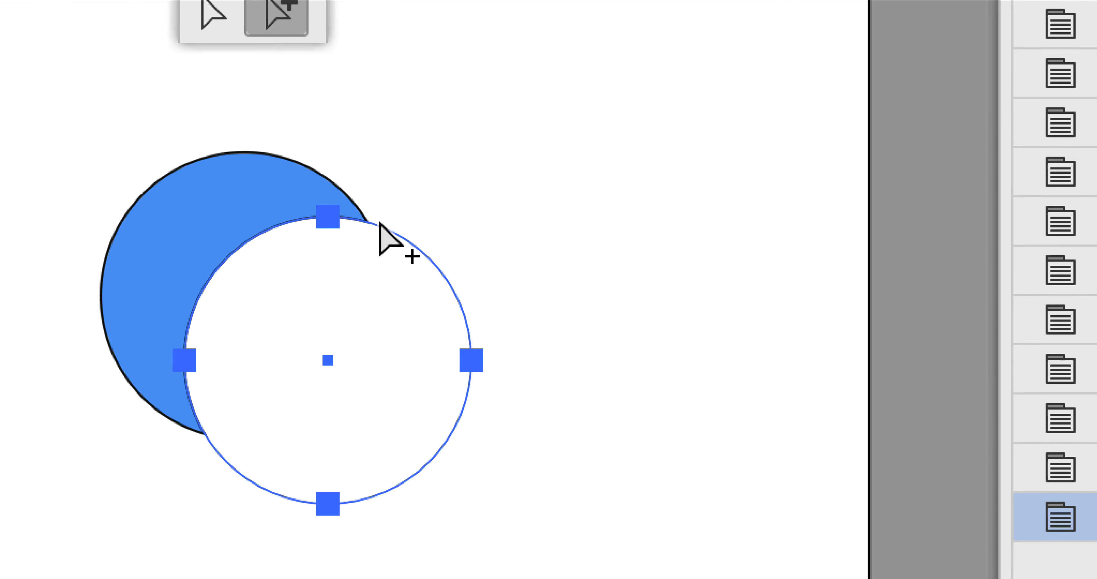
left_click(388, 212)
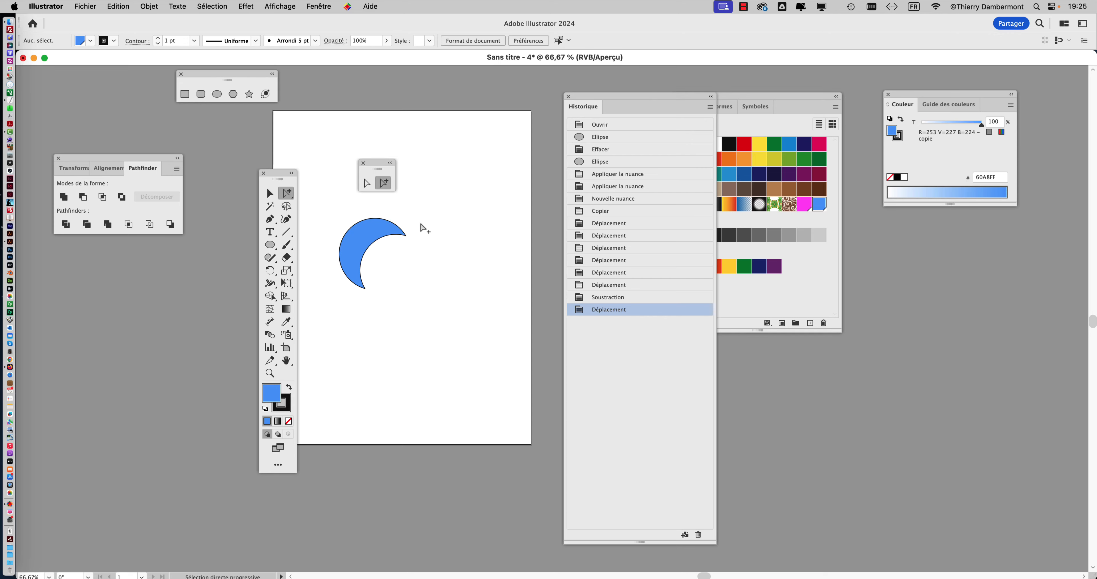
Show the Layers panel near the artwork, and expand Calque 1 and its Forme composée to list both ellipses
left_click(319, 6)
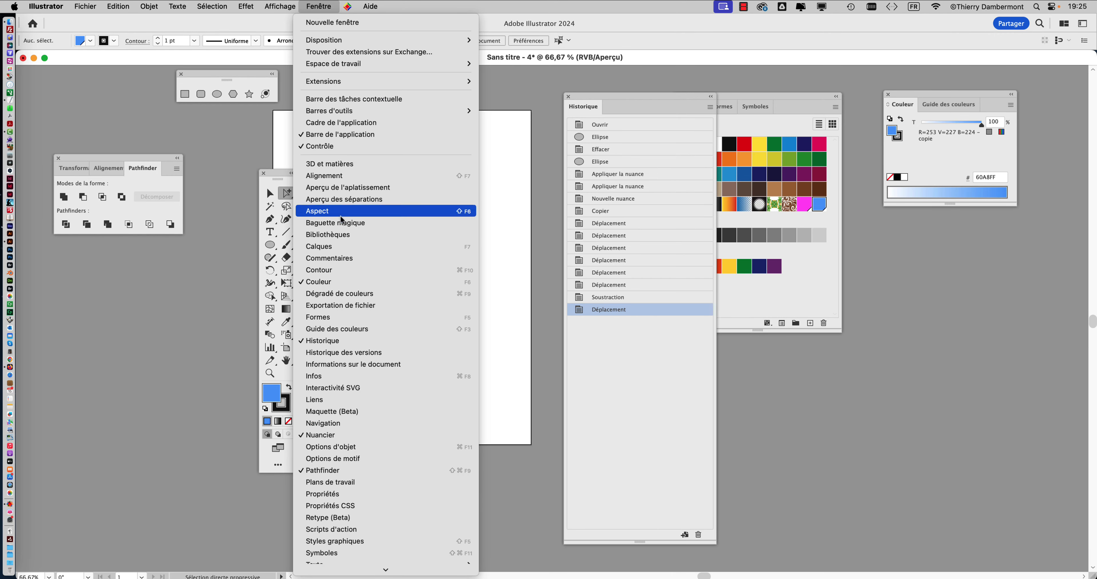
left_click(337, 251)
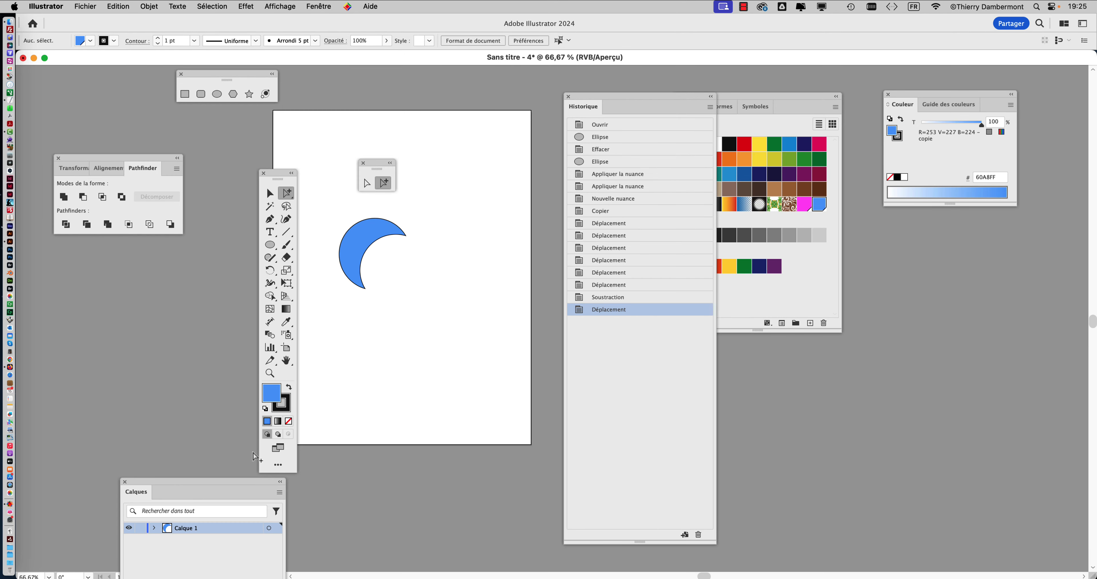
left_click_drag(239, 482, 550, 100)
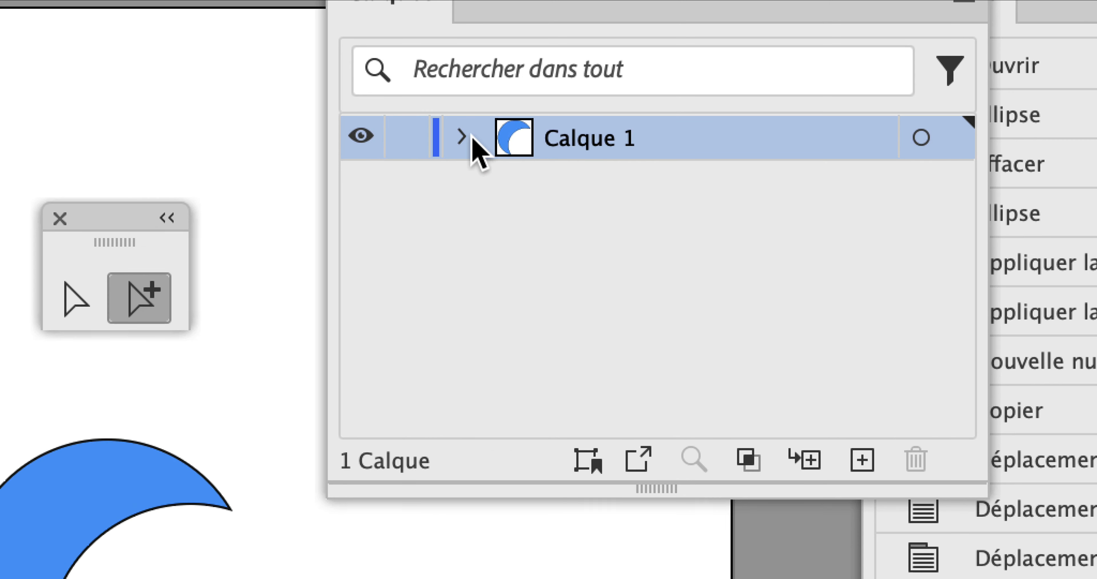
left_click(464, 137)
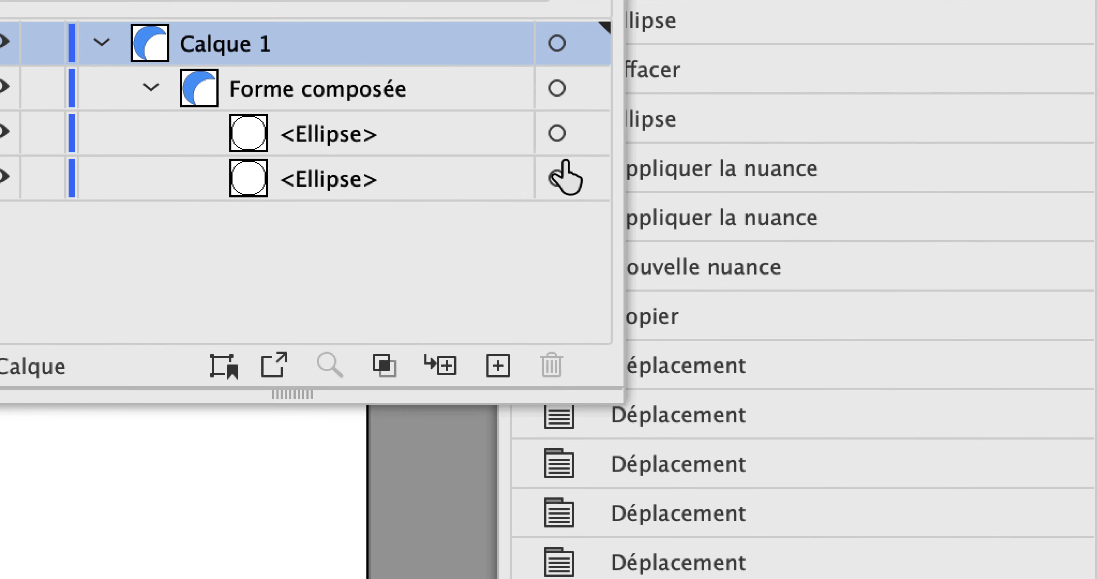
Target the compound shape's back ellipse in the layer list, and switch the targeting to the front ellipse
left_click(560, 156)
left_click(559, 200)
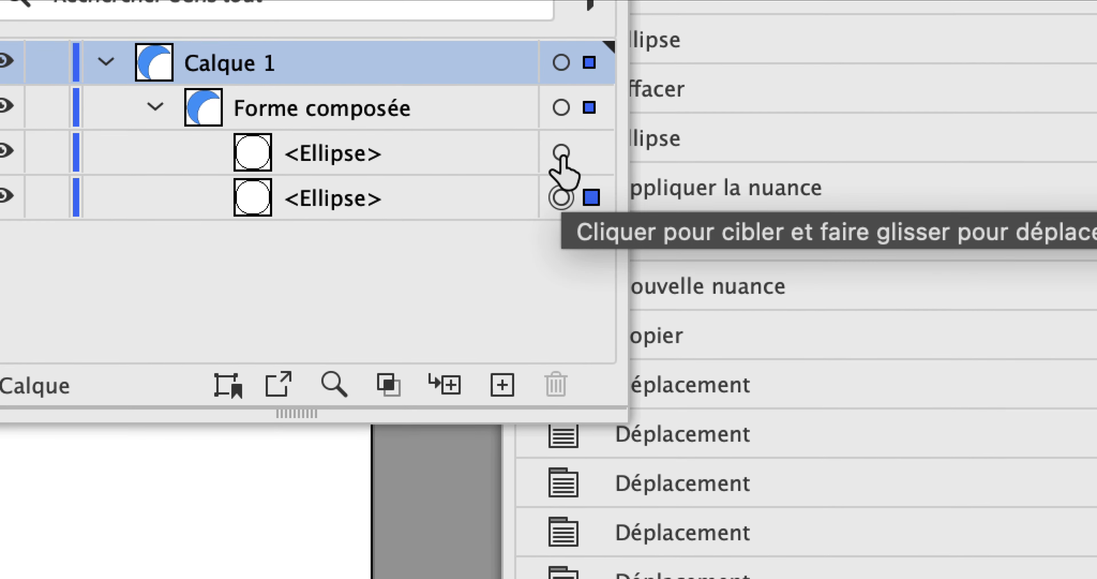
left_click(560, 157)
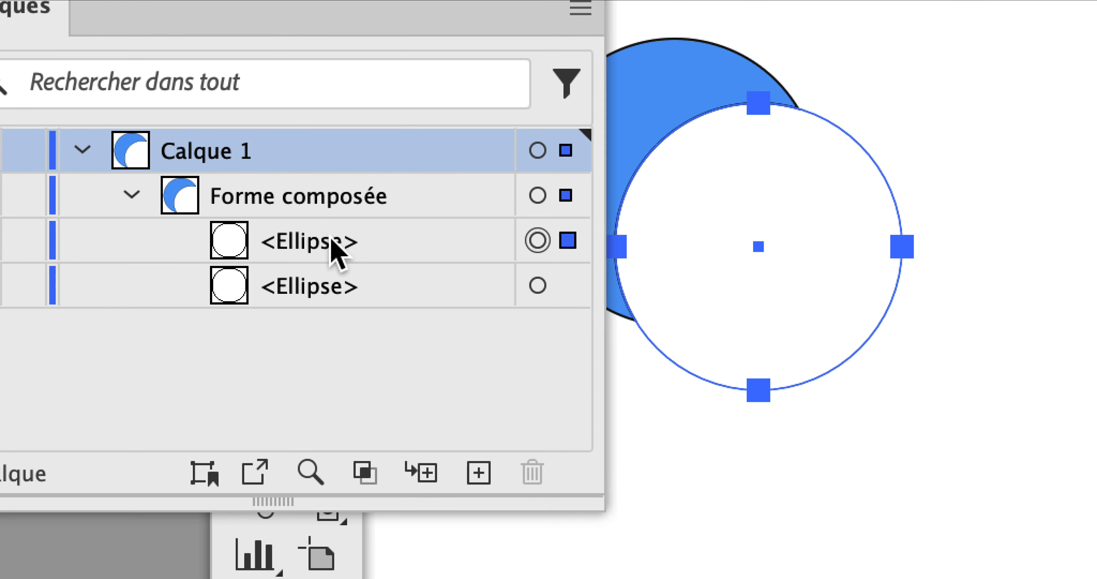
Highlight the front ellipse's layer entry and the back one's by name only, to compare this with targeting
left_click(451, 493)
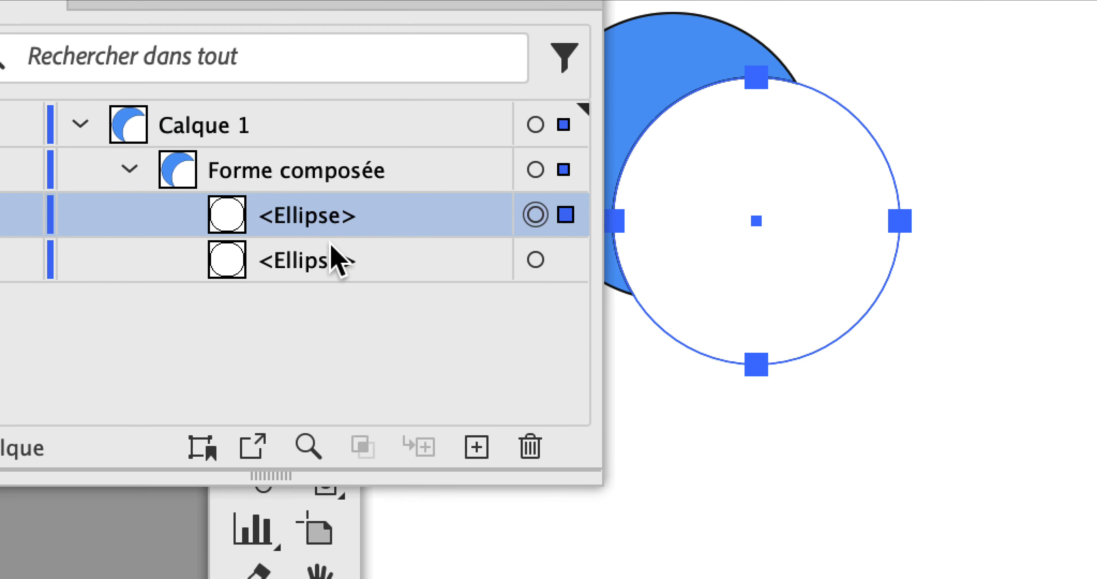
left_click(335, 215)
left_click(336, 251)
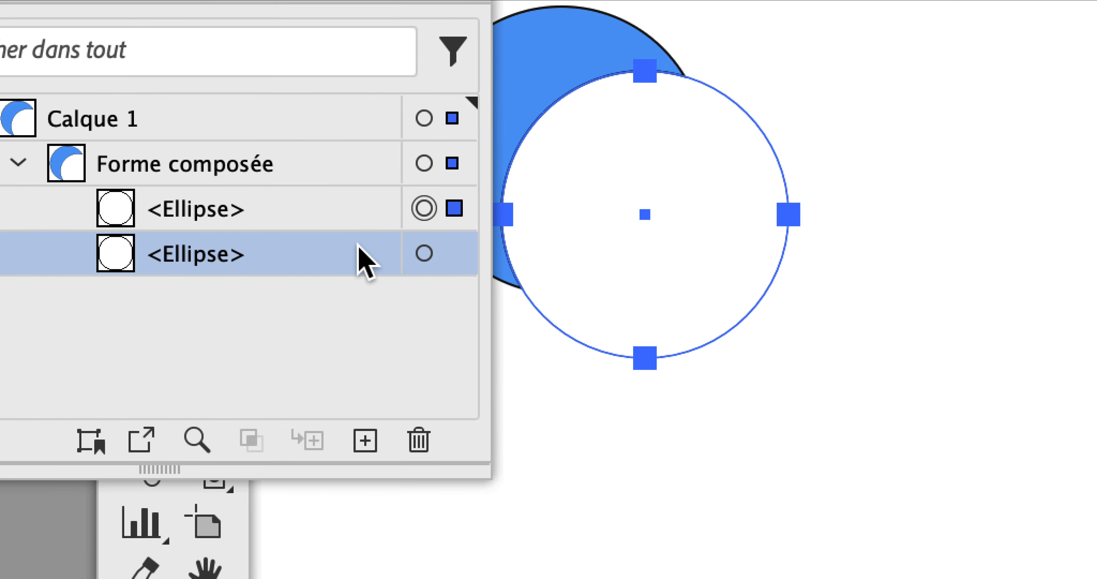
Alternate the target between the back and front ellipses in the layer list, ending with the front subtracted circle selected
left_click(424, 254)
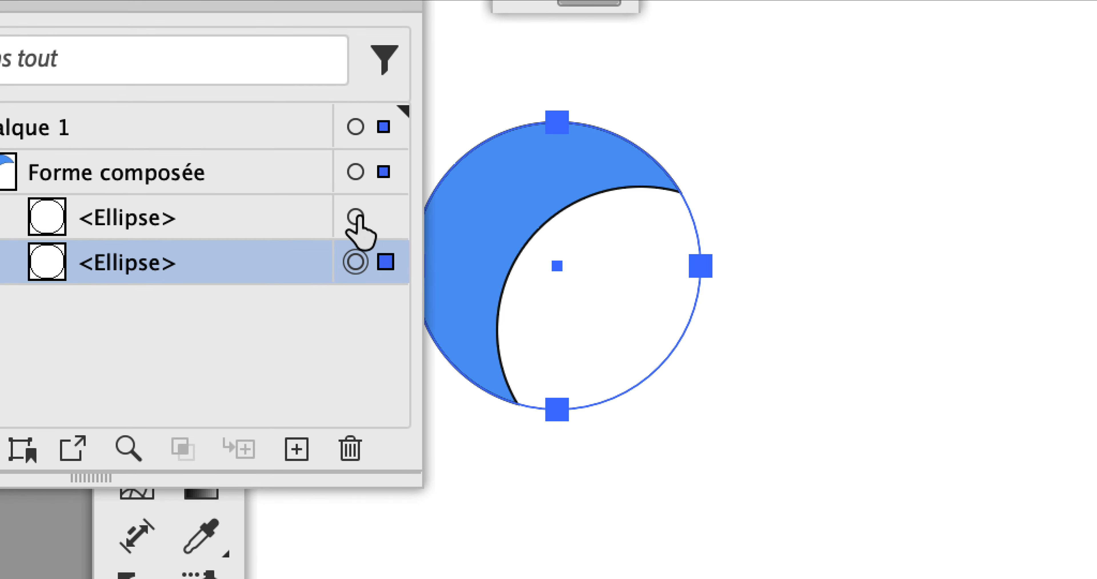
left_click(391, 446)
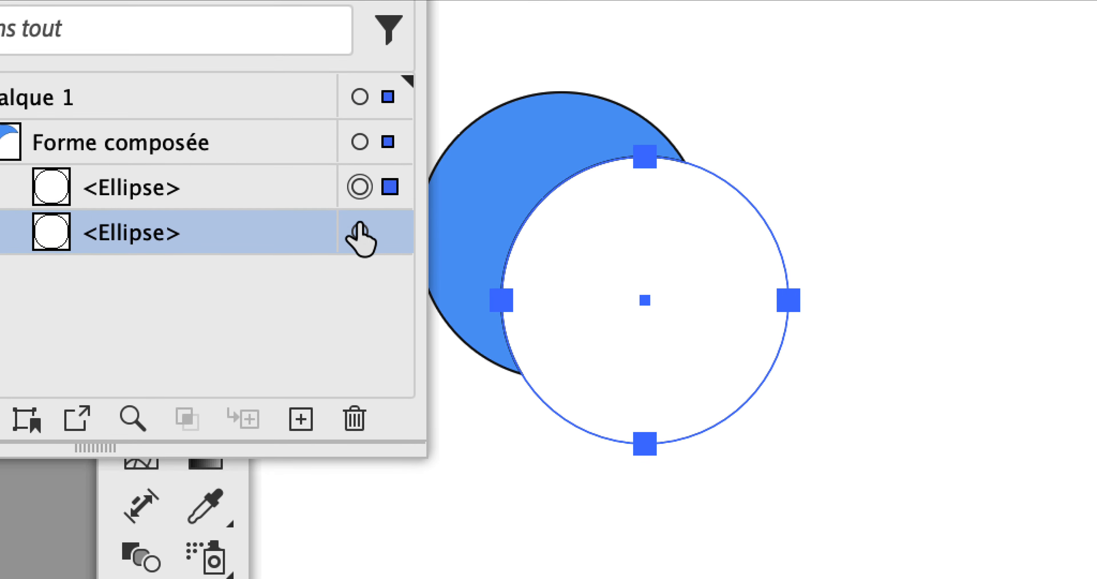
left_click(361, 225)
left_click(360, 236)
left_click(360, 187)
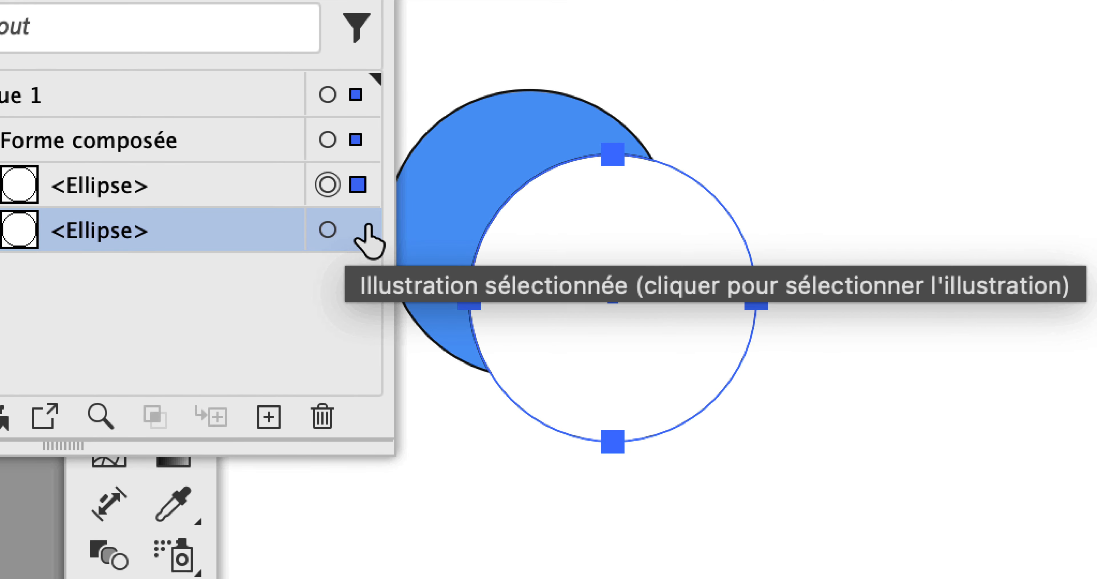
Move the subtracted circle around the blue circle, leave it over the lower-right part, and close the Layers panel
left_click_drag(530, 230, 572, 146)
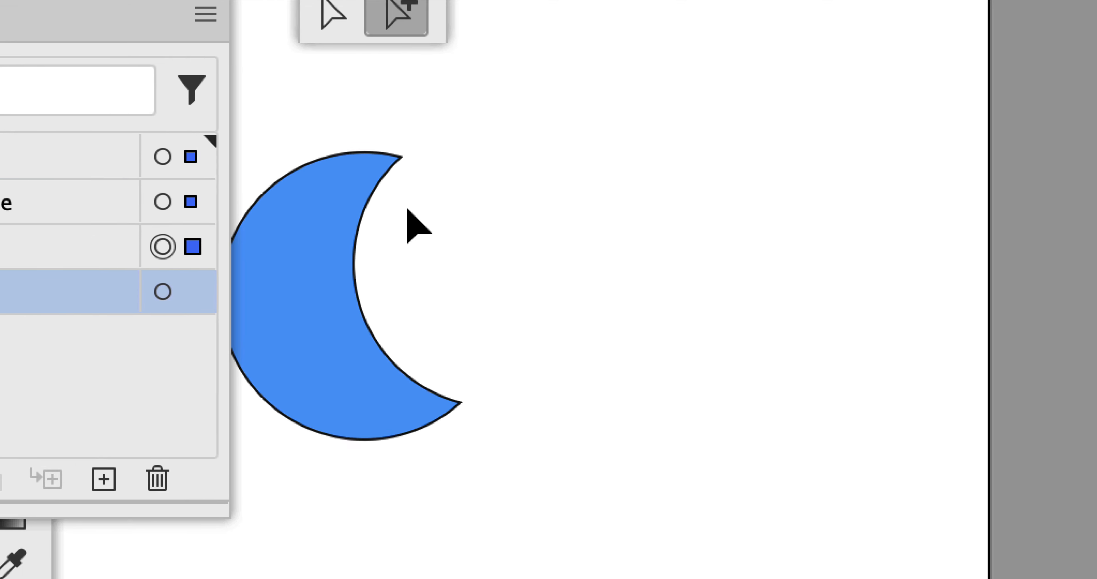
mouse_move(408, 209)
left_mouse_down()
mouse_move(371, 248)
mouse_move(401, 216)
mouse_move(407, 225)
left_mouse_up()
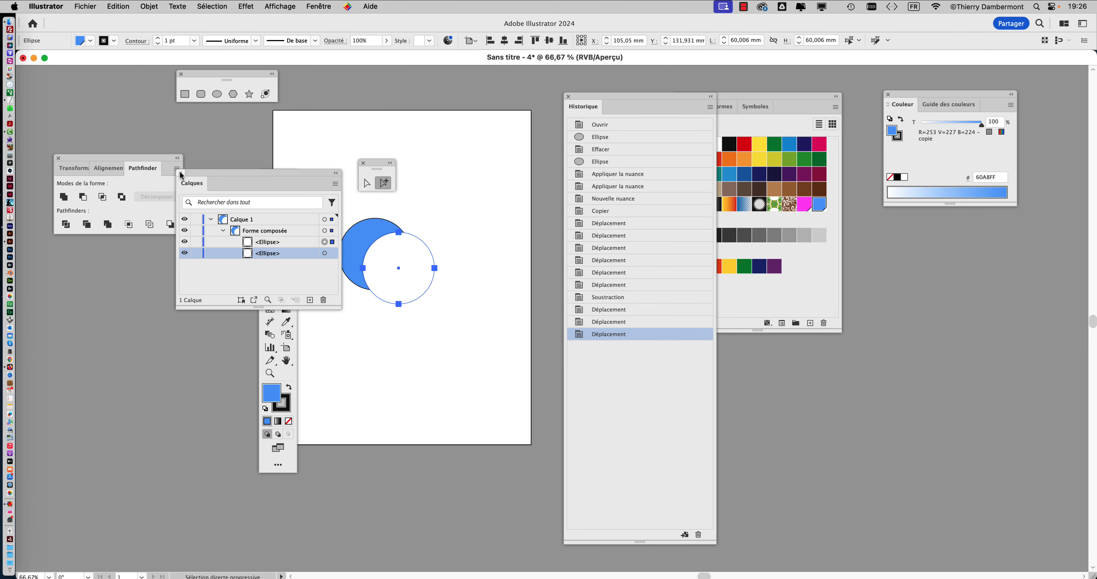
left_click(180, 173)
Save the document as "lune - 01.ai" in the CGR1 folder, in Adobe Illustrator format with the Illustrator 2020 version
left_click(85, 6)
left_click(110, 121)
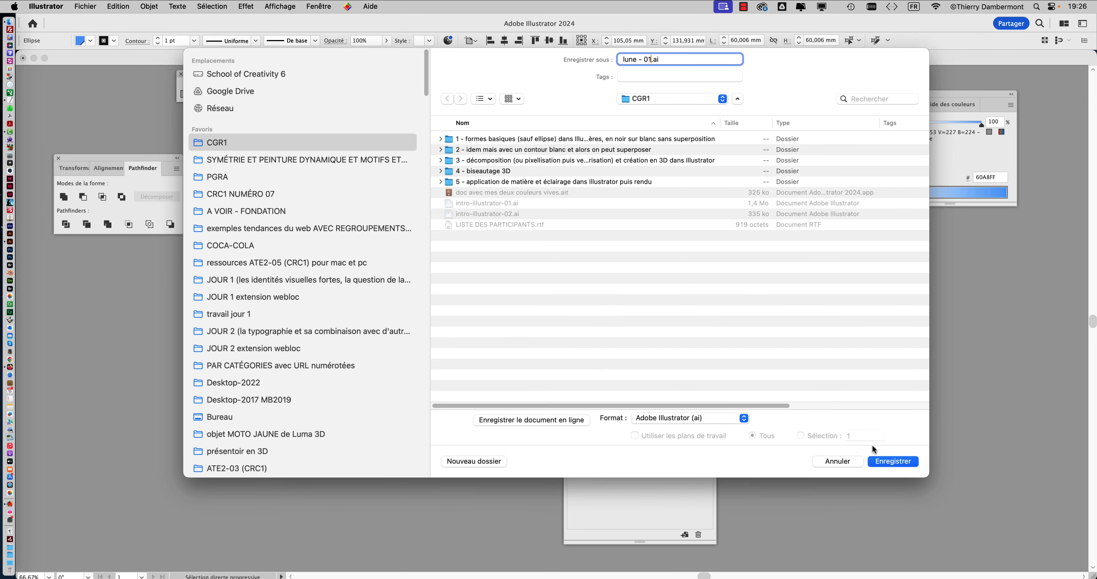
left_click(877, 458)
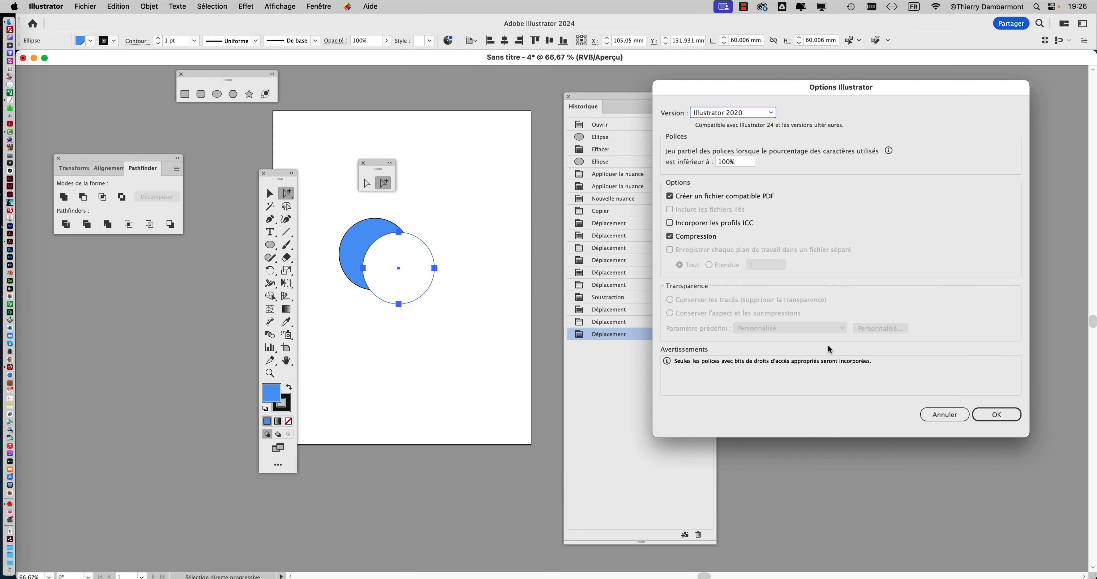
left_click(995, 424)
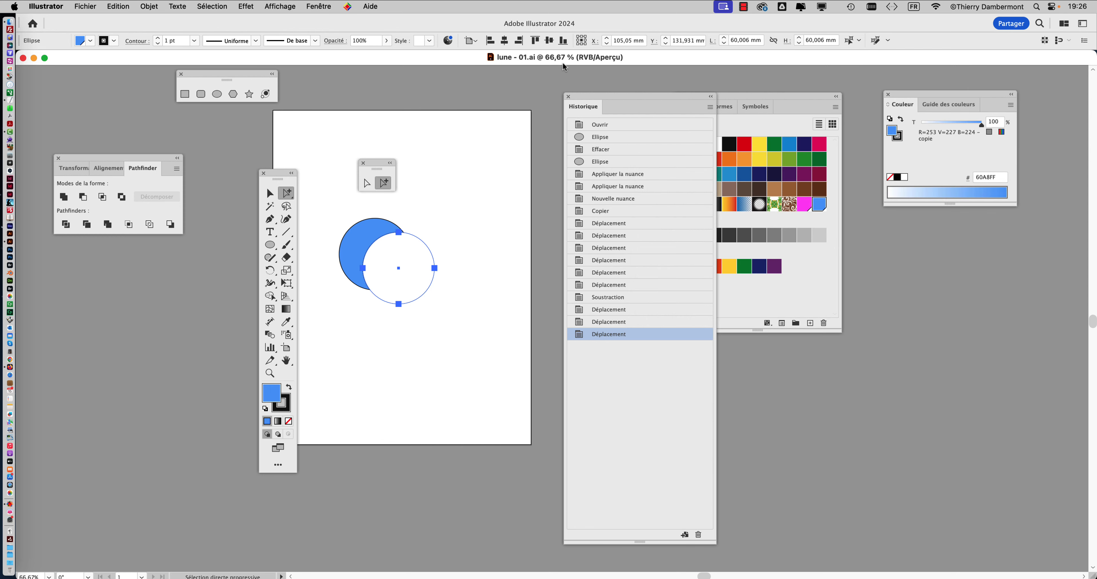